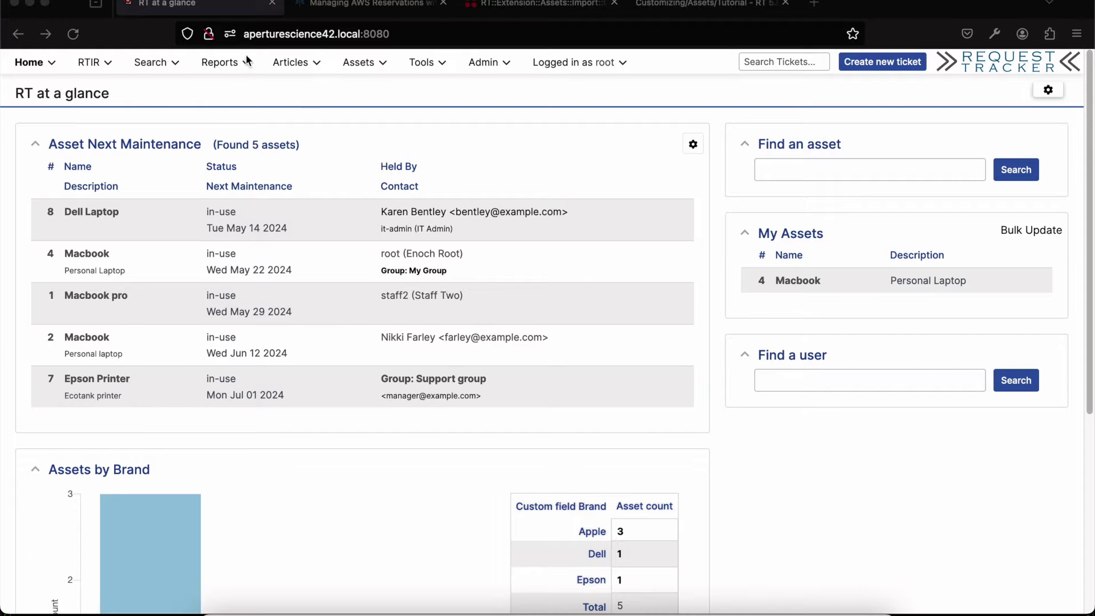
Step: View the Homepage dashboard from the reports, and return to the RT at a glance page
{"action": "mouse_move", "coordinate": [238, 66]}
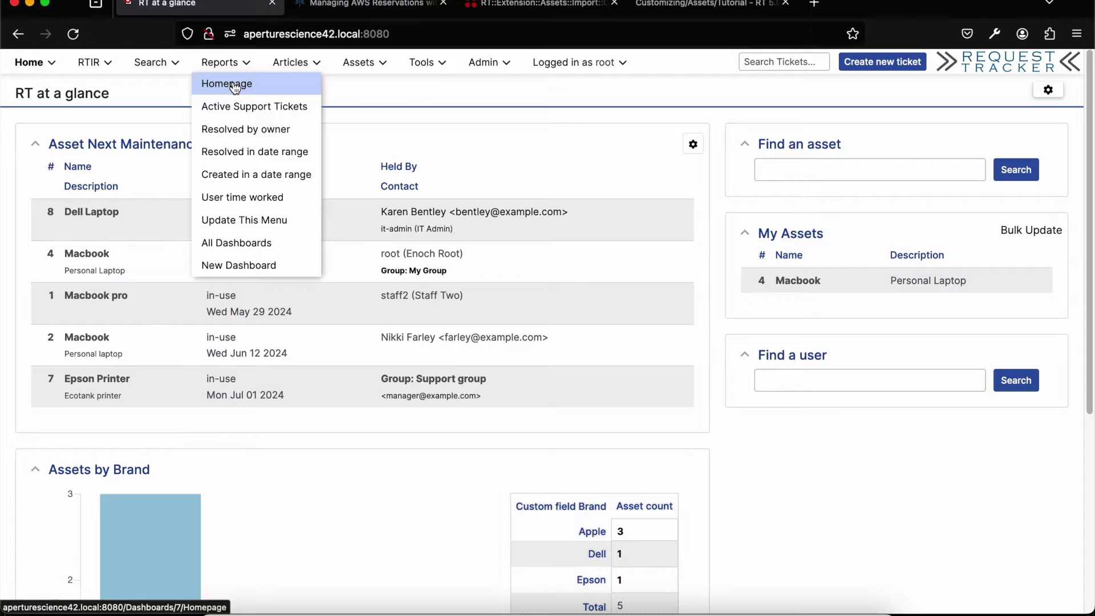
{"action": "left_click", "coordinate": [252, 86]}
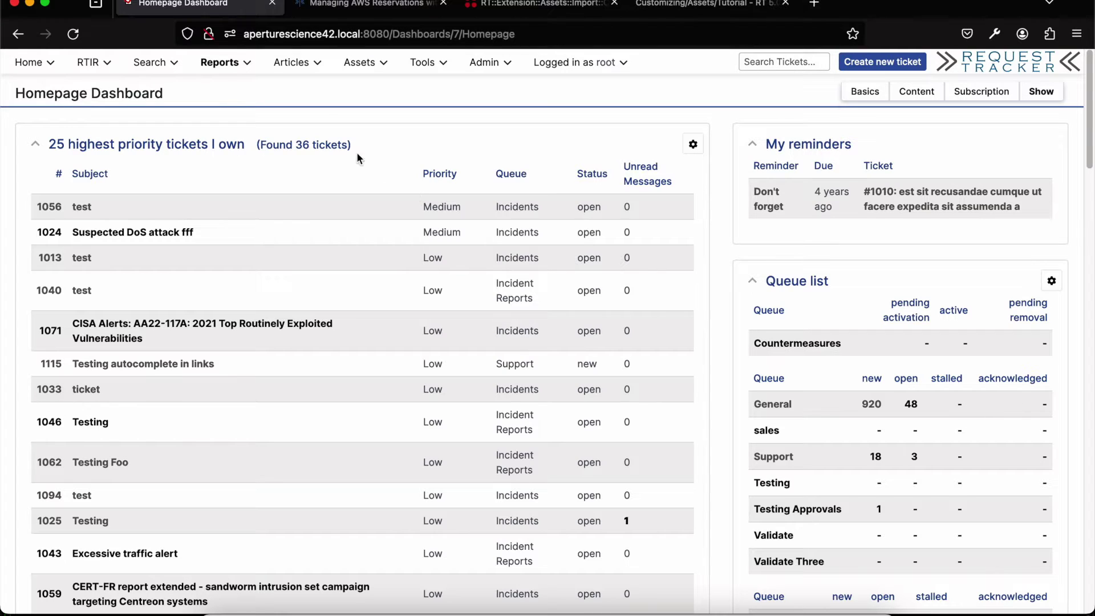
{"action": "mouse_move", "coordinate": [29, 62]}
{"action": "left_click", "coordinate": [29, 105]}
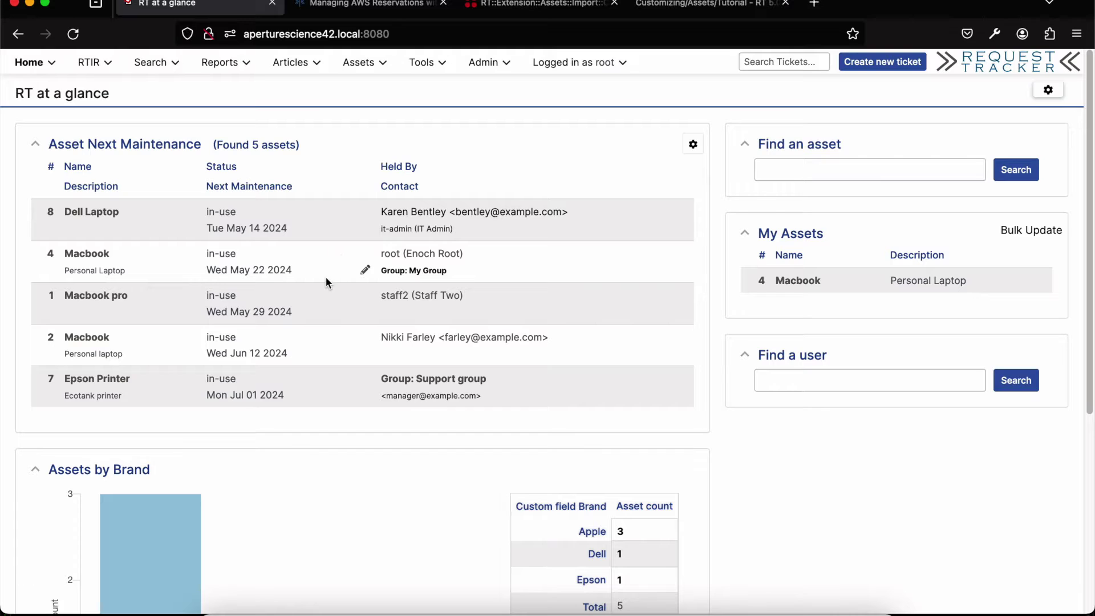
Step: Look at the Dell Laptop asset record and the status transition diagram of the assets lifecycle
{"action": "left_click", "coordinate": [106, 214]}
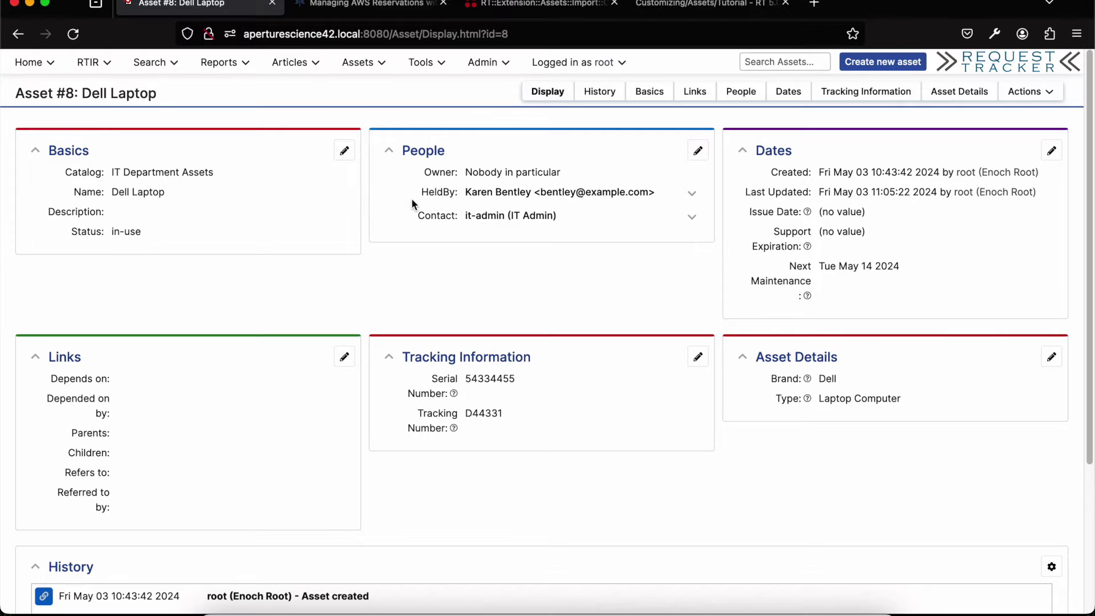
{"action": "mouse_move", "coordinate": [491, 64]}
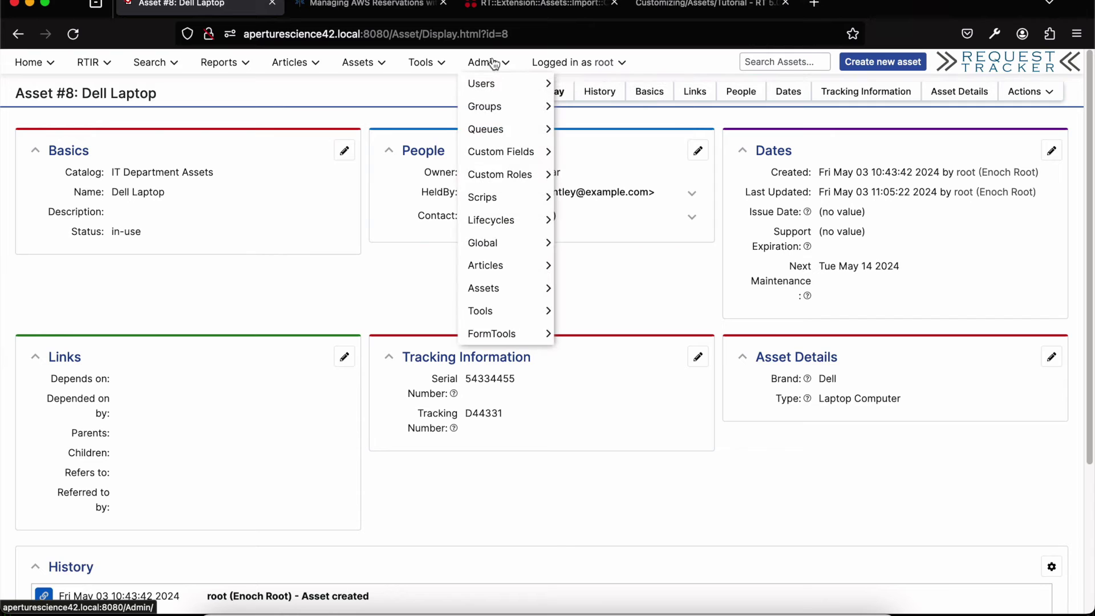
{"action": "mouse_move", "coordinate": [499, 225]}
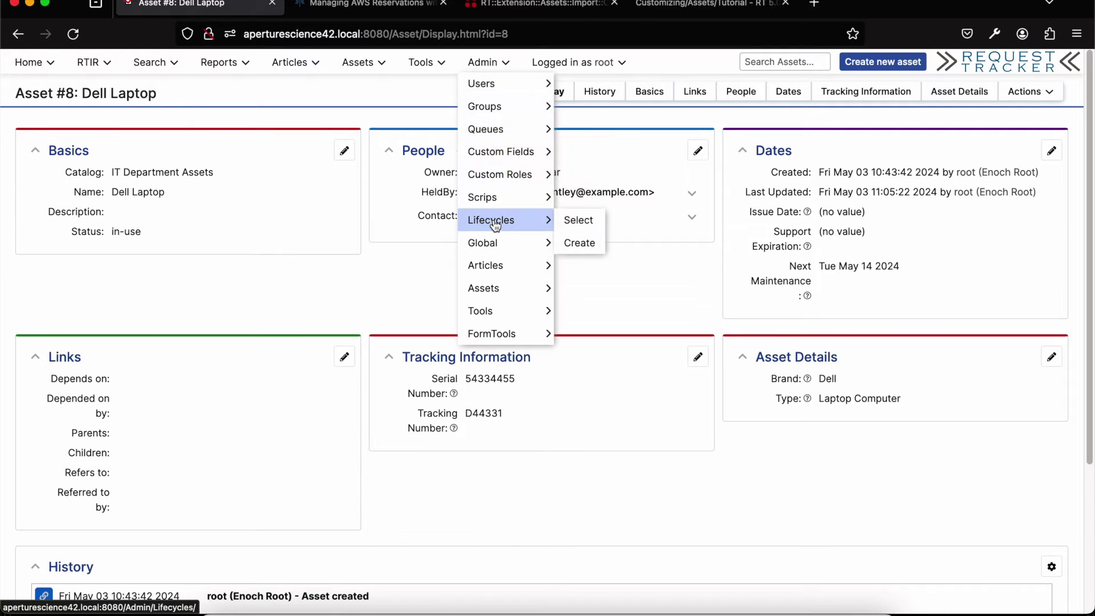
{"action": "left_click", "coordinate": [493, 224]}
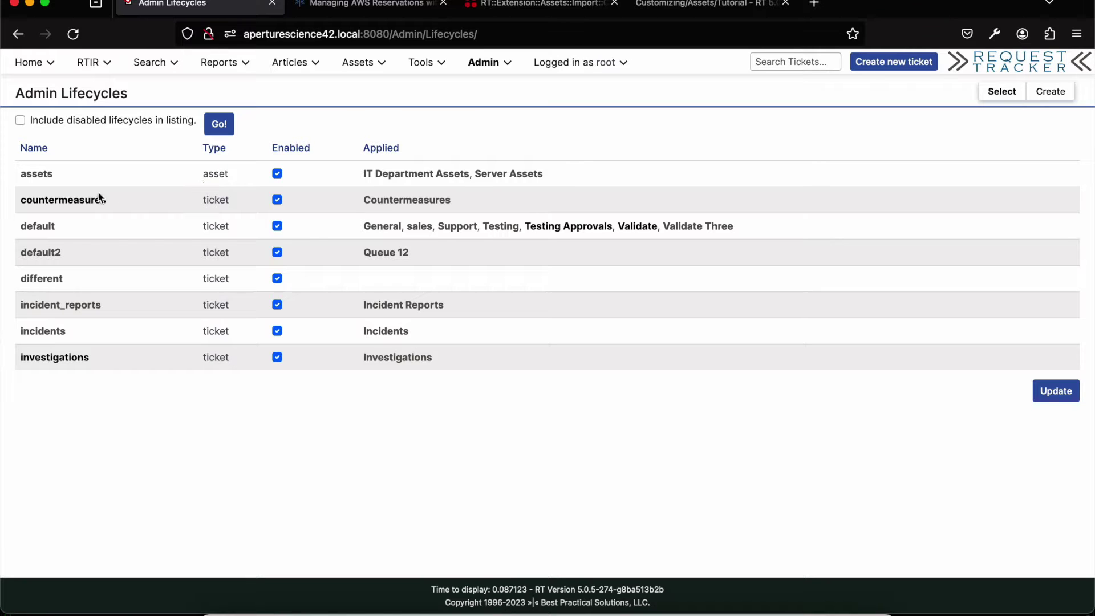
{"action": "left_click", "coordinate": [32, 175]}
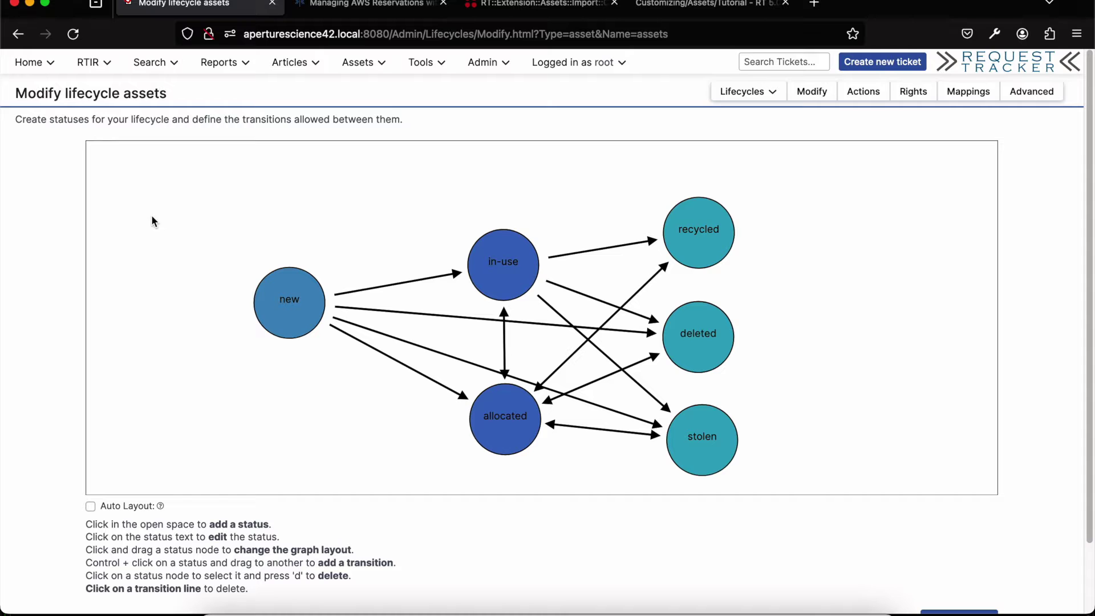
Step: Reopen the Dell Laptop asset from the home page and enter 2024-05-01 as its issue date
{"action": "left_click", "coordinate": [28, 71]}
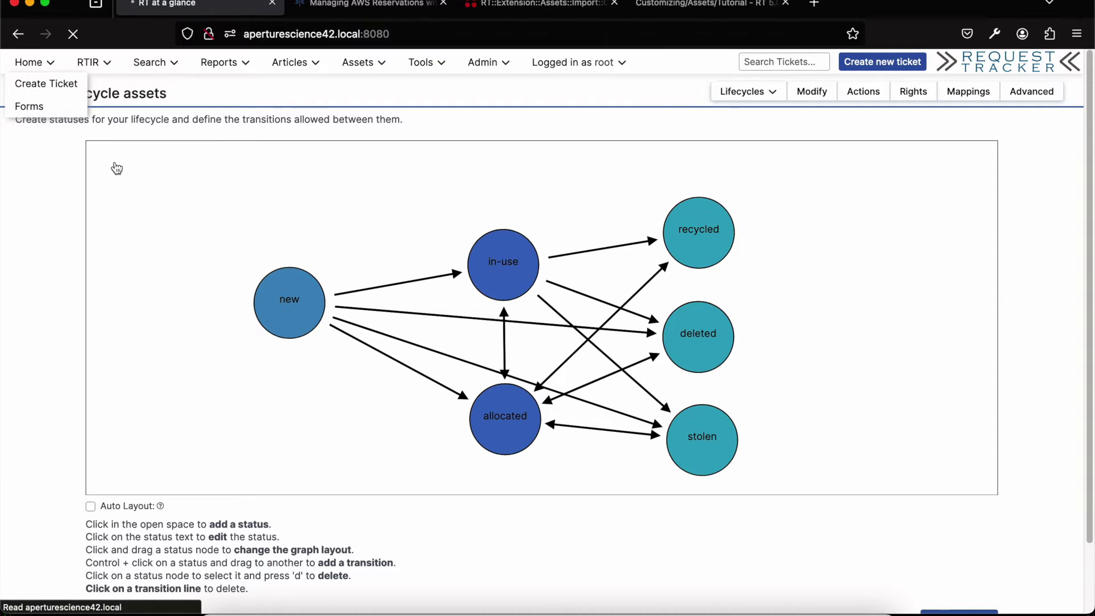
{"action": "left_click", "coordinate": [92, 212]}
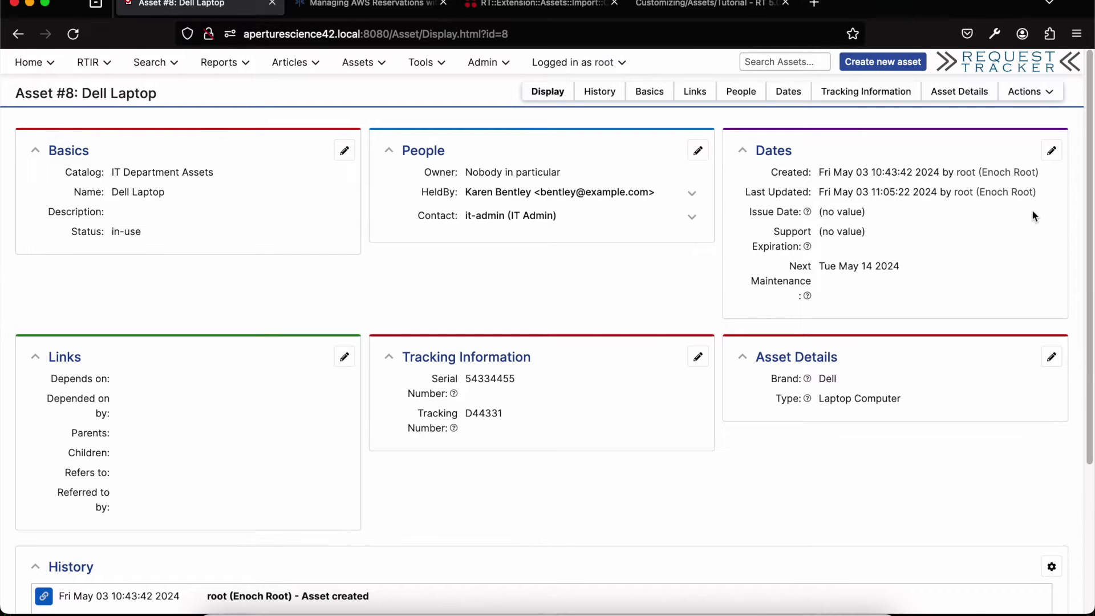
{"action": "left_click", "coordinate": [1051, 151]}
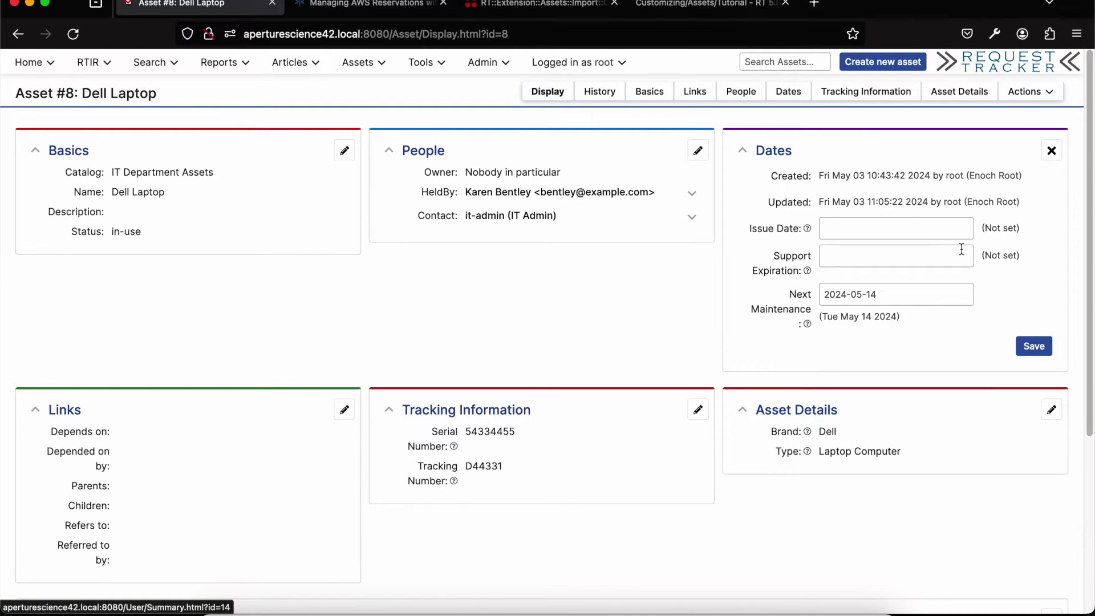
{"action": "left_click", "coordinate": [932, 230]}
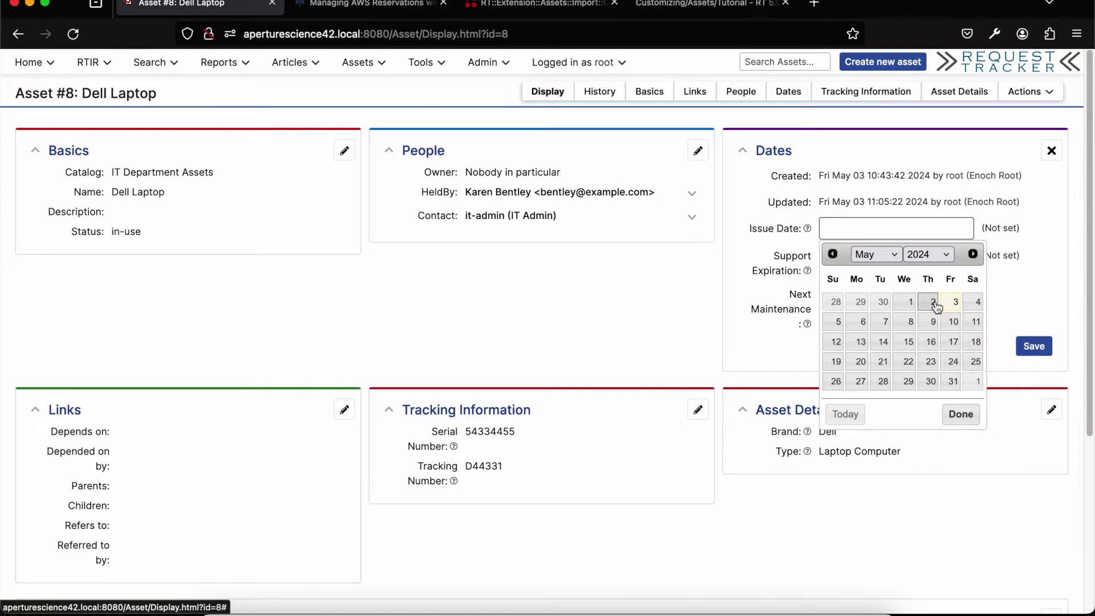
{"action": "left_click", "coordinate": [909, 302]}
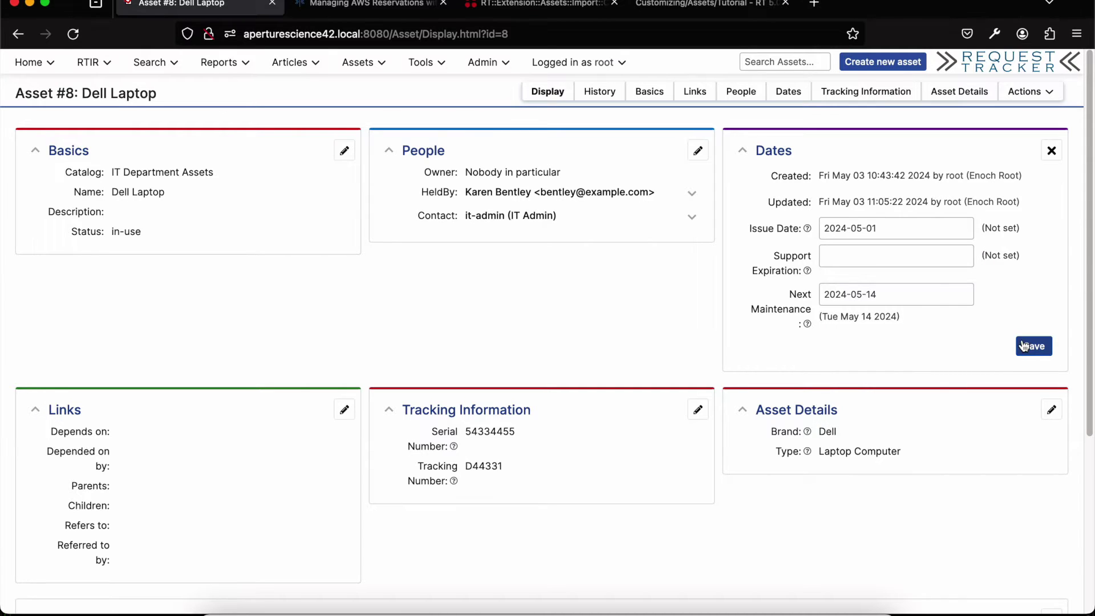
Step: Set the asset's support expiration date to 2026-05-01 and save the dates
{"action": "left_click", "coordinate": [916, 259]}
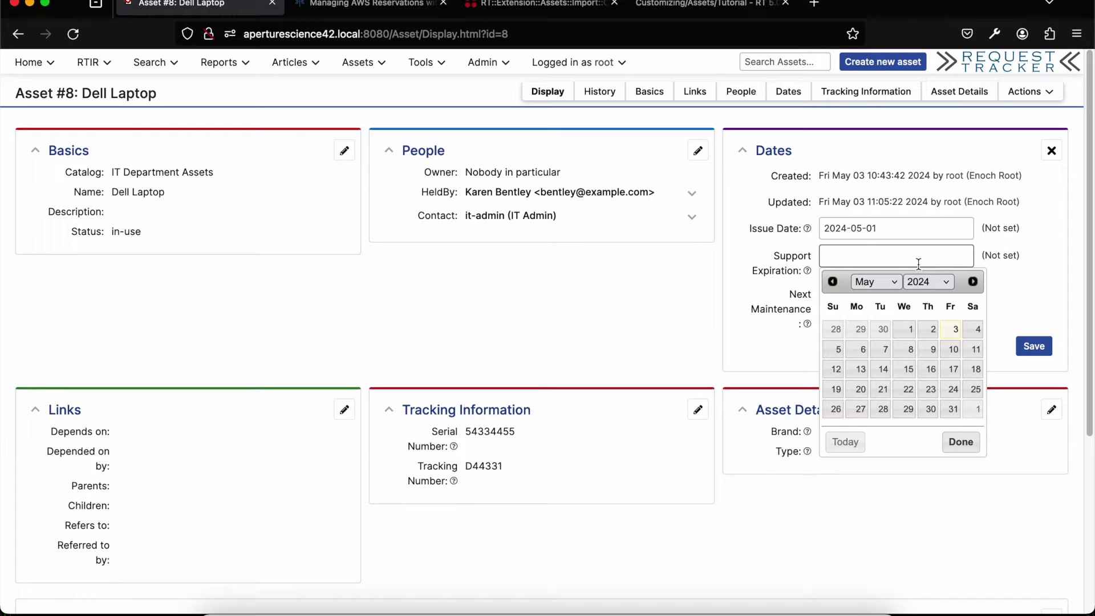
{"action": "left_click", "coordinate": [951, 288]}
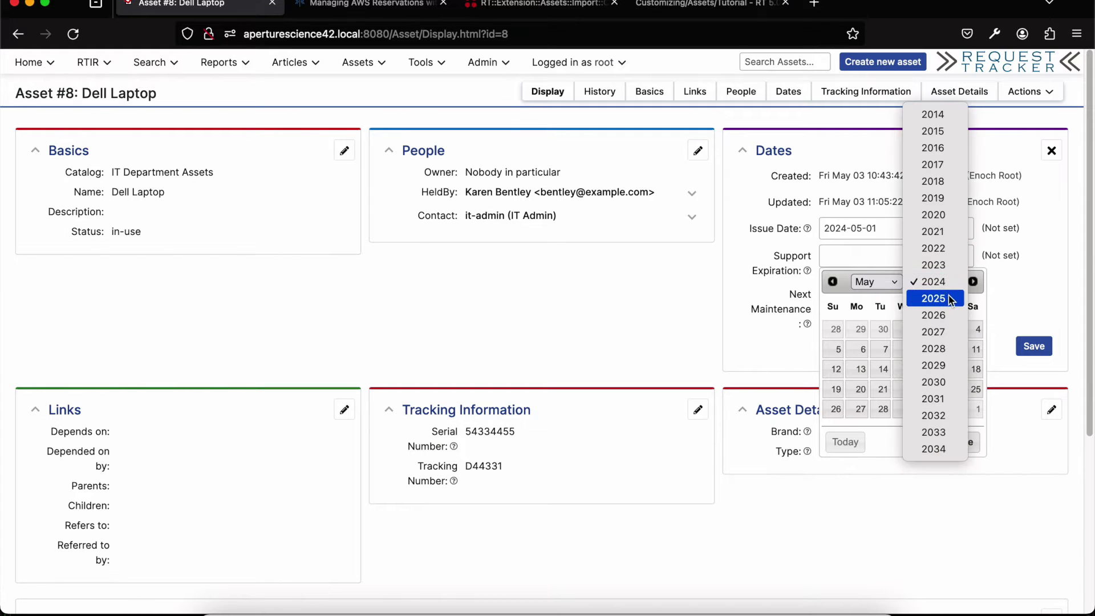
{"action": "left_click", "coordinate": [950, 316]}
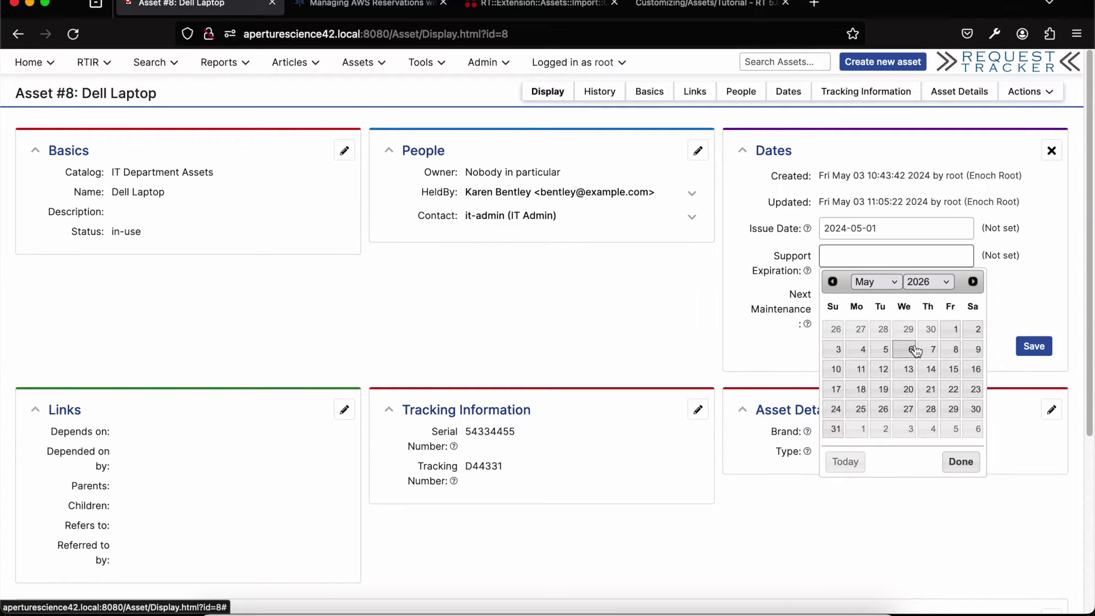
{"action": "left_click", "coordinate": [957, 330]}
{"action": "left_click", "coordinate": [1026, 349]}
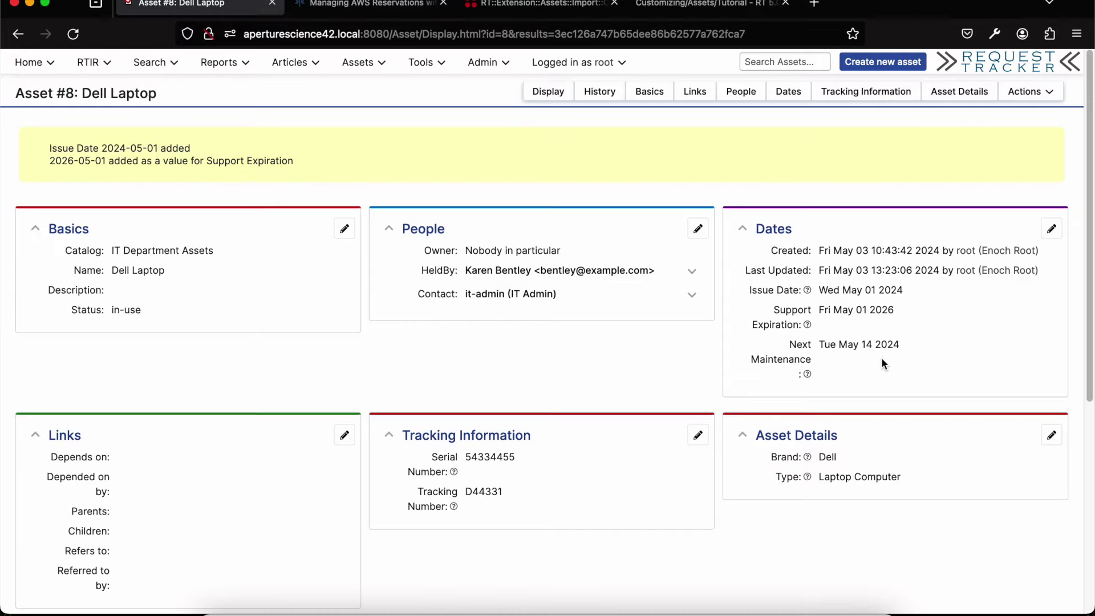
{"action": "right_click", "coordinate": [882, 359]}
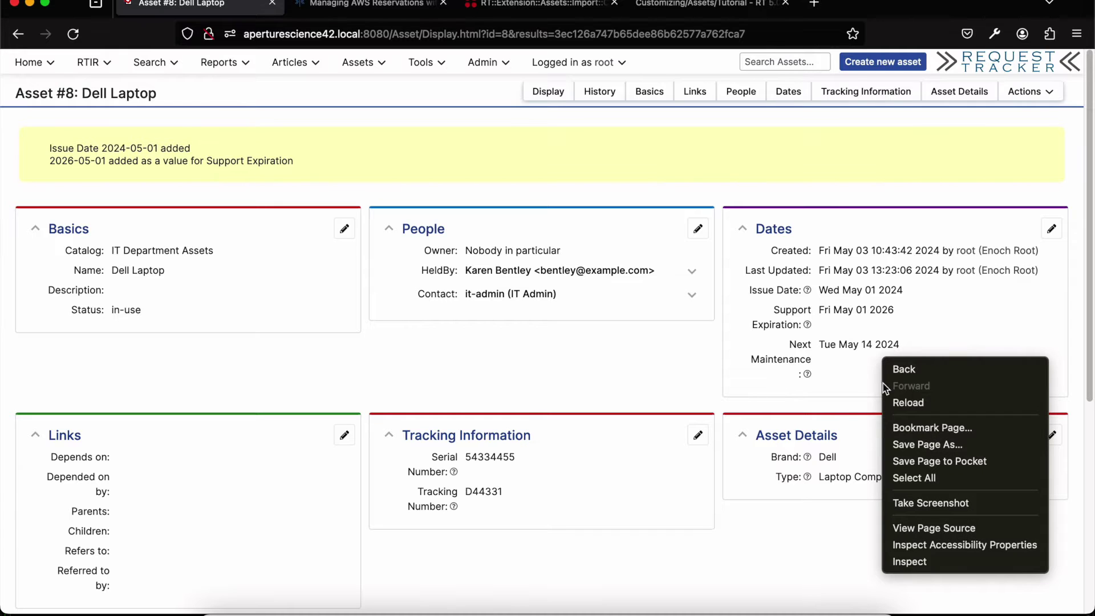
{"action": "left_click", "coordinate": [617, 376]}
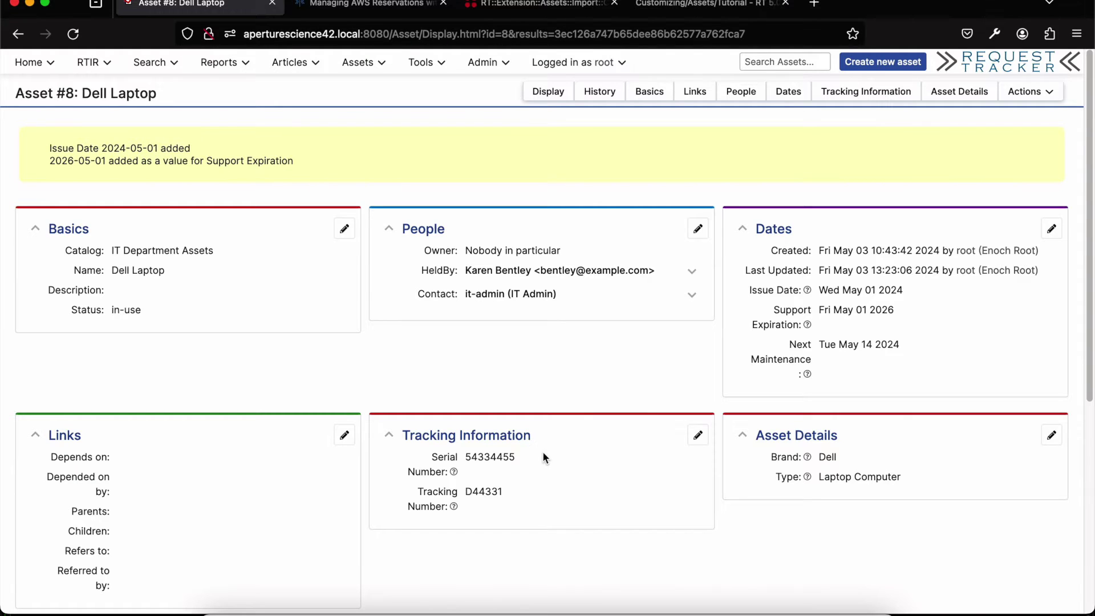
Step: Inspect the entry requirements for the asset's serial and tracking numbers in edit mode, leaving without saving
{"action": "left_click", "coordinate": [698, 435]}
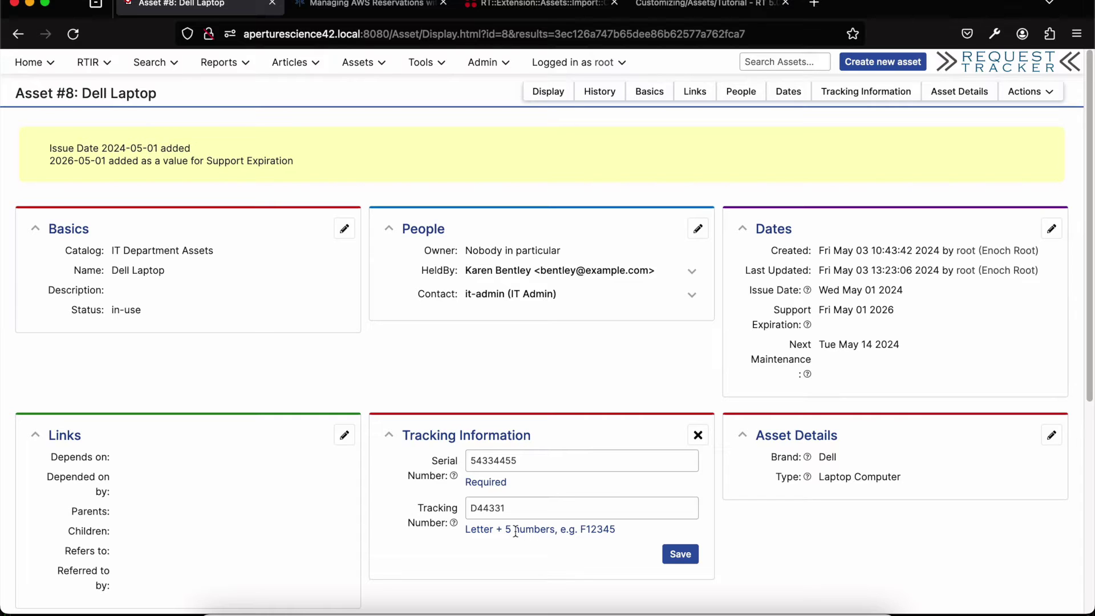
{"action": "left_click", "coordinate": [530, 461]}
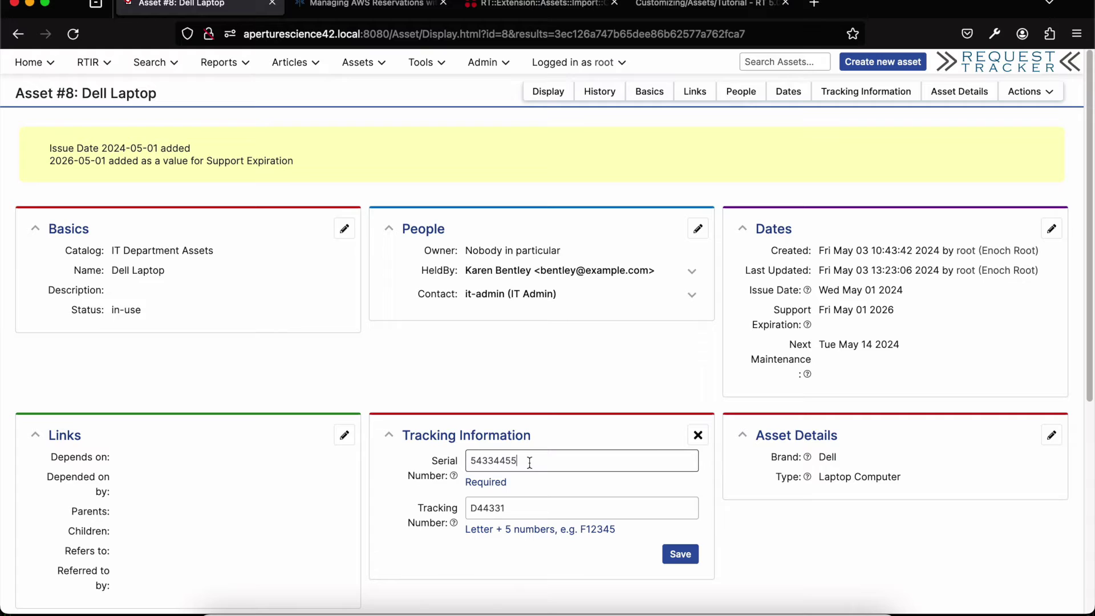
{"action": "left_click", "coordinate": [698, 437]}
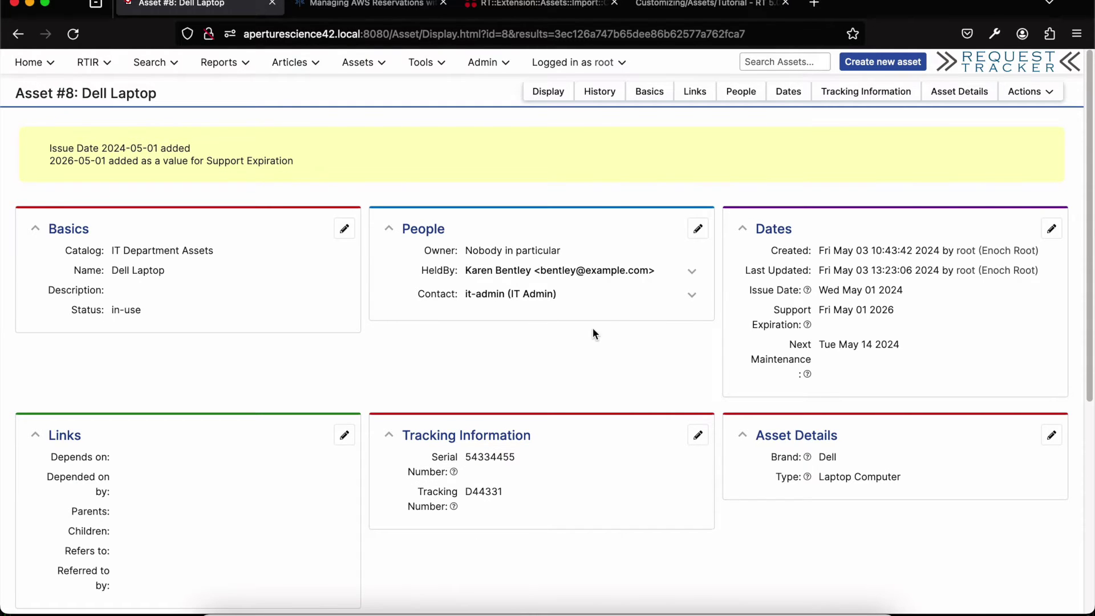
Step: Start a linked ticket for the Dell Laptop in the Support queue, using the asset's Held By person as requestor
{"action": "mouse_move", "coordinate": [1026, 92]}
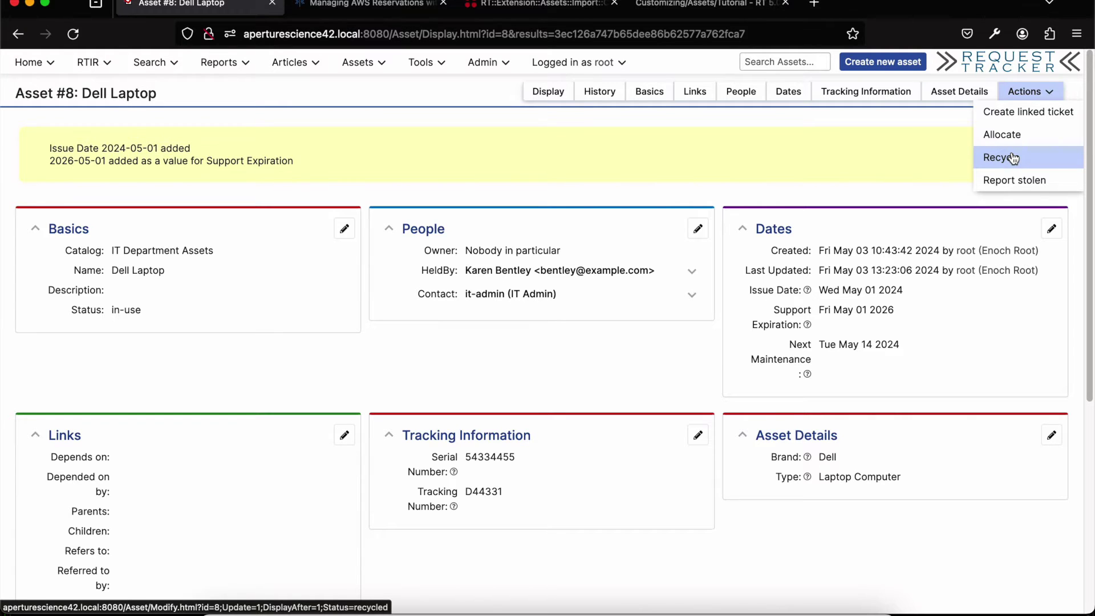
{"action": "left_click", "coordinate": [1002, 114]}
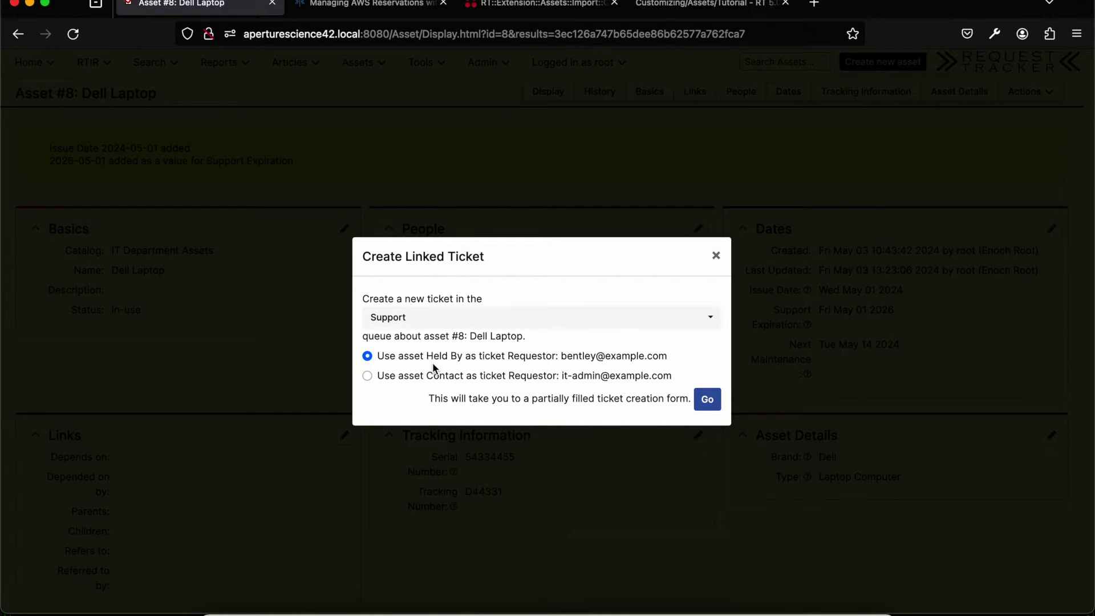
{"action": "left_click", "coordinate": [707, 400]}
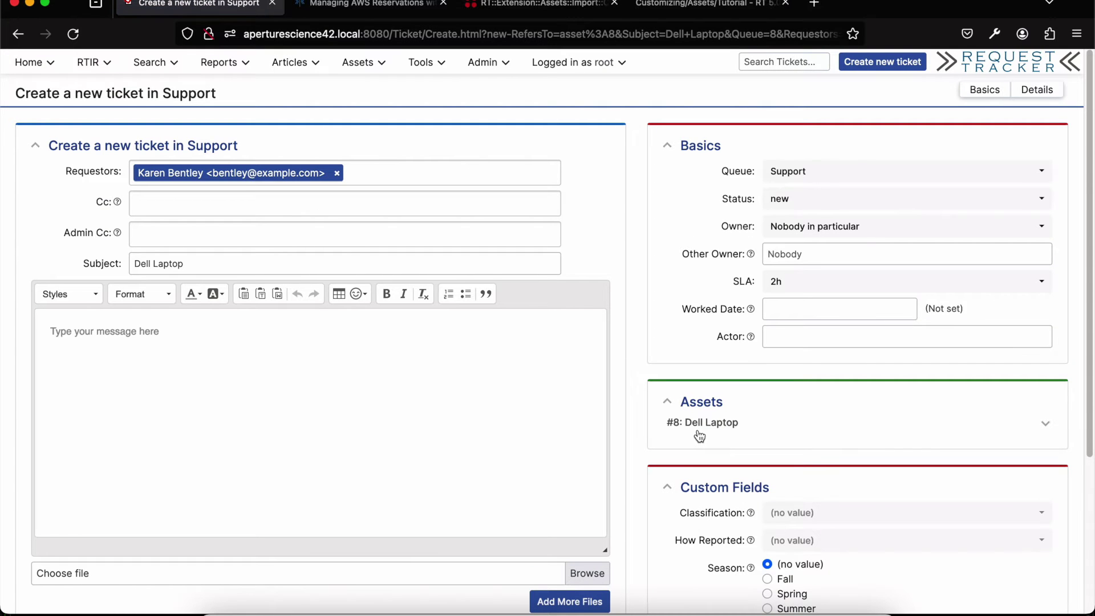
Step: Replace the ticket's subject with "Need new power supply"
{"action": "left_click", "coordinate": [381, 262]}
{"action": "key", "text": "BackSpace"}
{"action": "key", "text": "BackSpace"}
{"action": "key", "text": "BackSpace"}
{"action": "key", "text": "BackSpace"}
{"action": "key", "text": "BackSpace"}
{"action": "key", "text": "BackSpace"}
{"action": "key", "text": "BackSpace"}
{"action": "key", "text": "BackSpace"}
{"action": "key", "text": "BackSpace"}
{"action": "key", "text": "BackSpace"}
{"action": "key", "text": "BackSpace"}
{"action": "type", "text": "Need "}
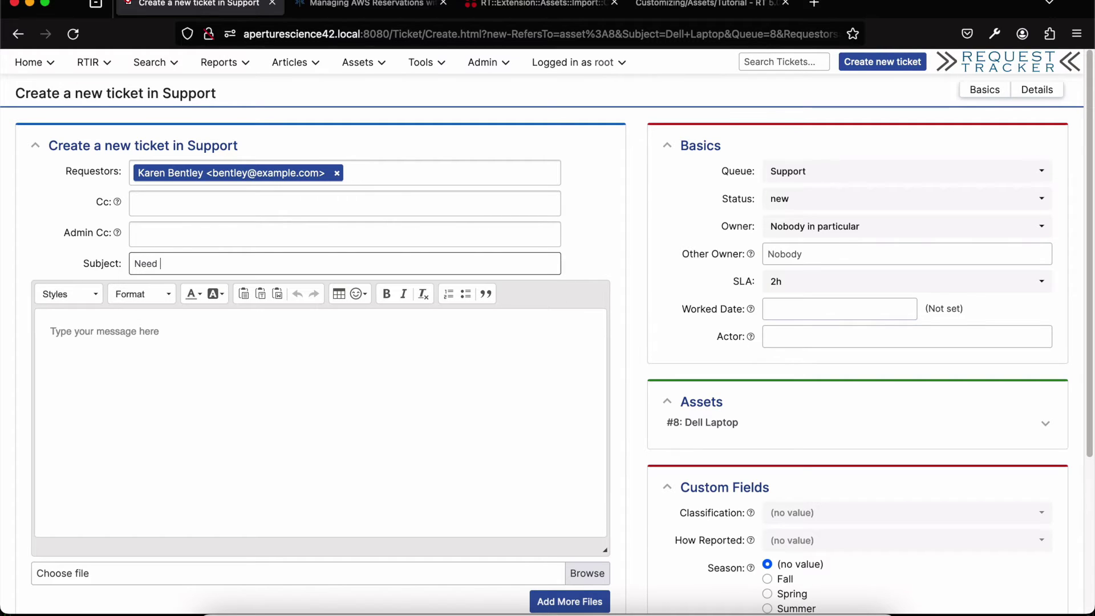
{"action": "type", "text": "new power supply"}
Step: Copy the subject text "Need new power supply" into the ticket's message body
{"action": "triple_click", "coordinate": [199, 272]}
{"action": "key", "text": "super+c"}
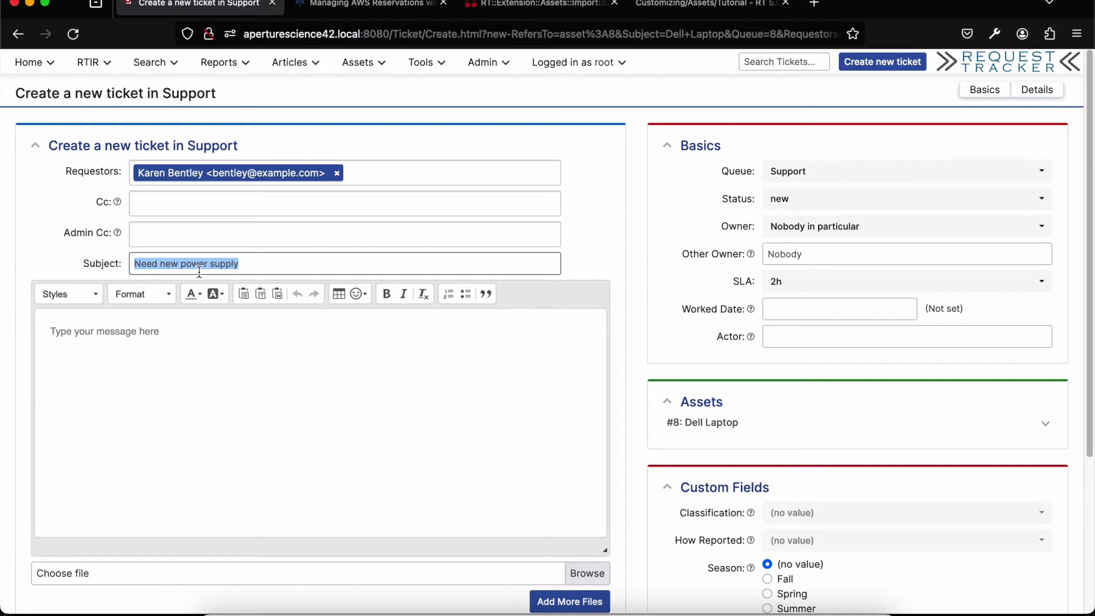
{"action": "left_click", "coordinate": [215, 386]}
{"action": "key", "text": "super+v"}
Step: Check over the filled ticket form and create the ticket in the Support queue
{"action": "scroll", "coordinate": [372, 448], "scroll_direction": "down", "scroll_amount": 4}
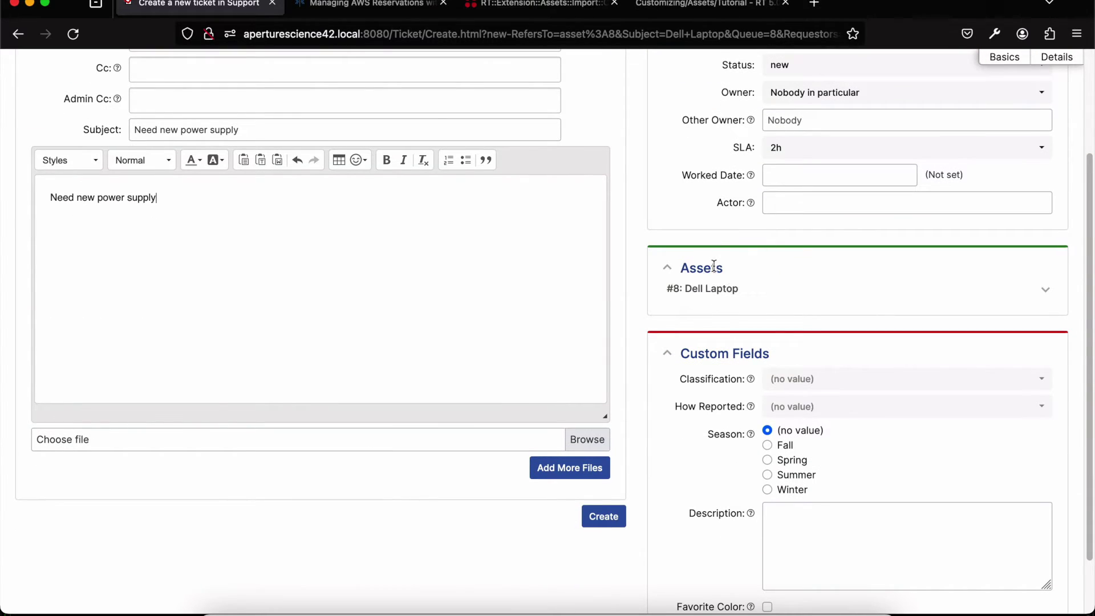
{"action": "scroll", "coordinate": [709, 271], "scroll_direction": "up", "scroll_amount": 1}
{"action": "scroll", "coordinate": [709, 271], "scroll_direction": "up", "scroll_amount": 4}
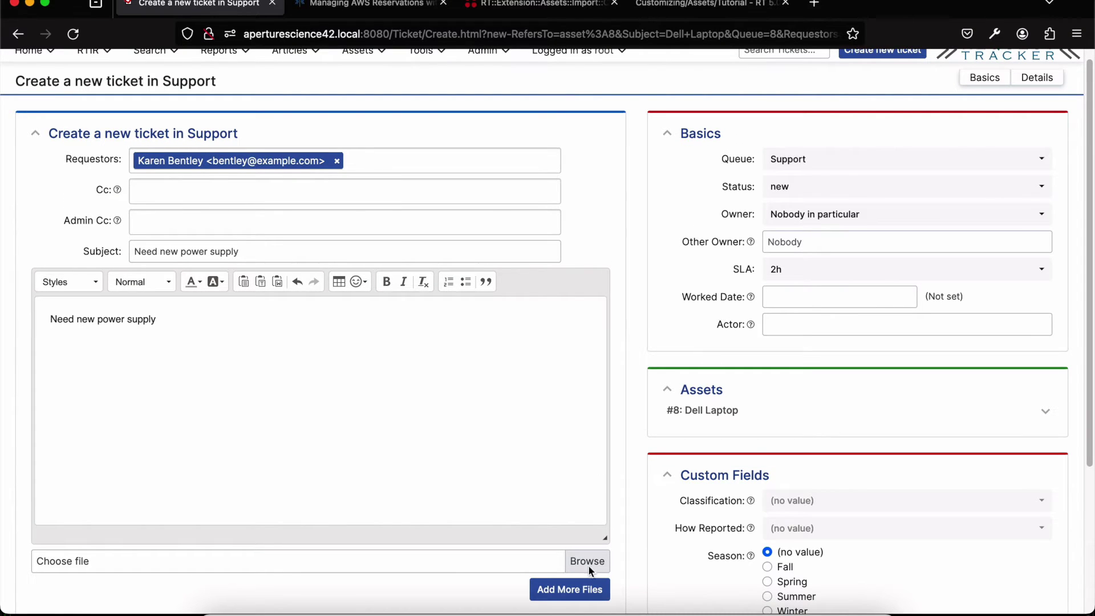
{"action": "scroll", "coordinate": [491, 430], "scroll_direction": "down", "scroll_amount": 4}
{"action": "left_click", "coordinate": [588, 501]}
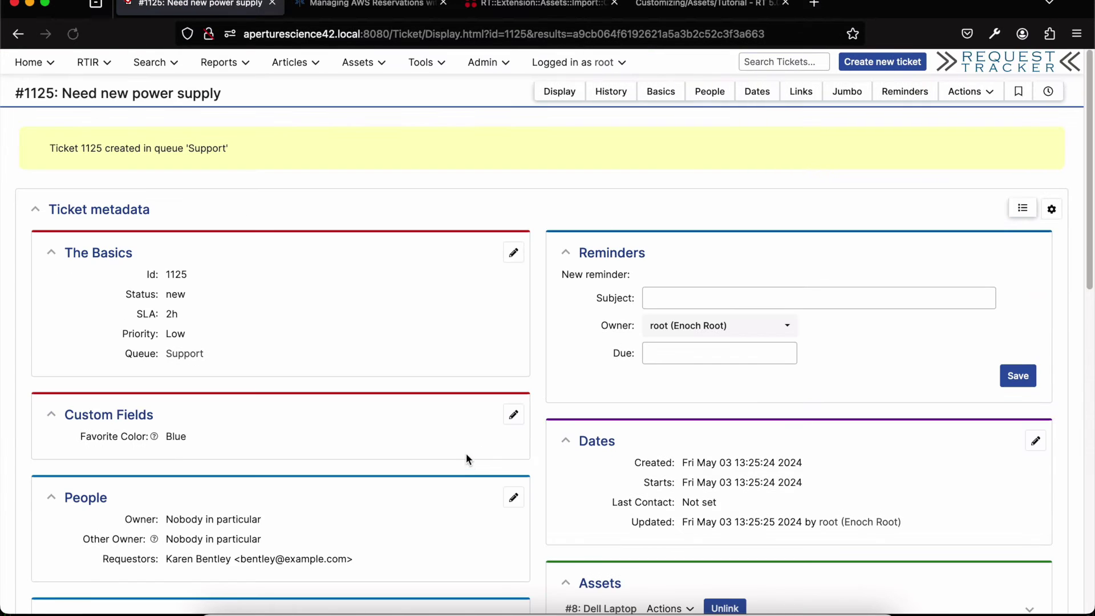
Step: Review the new ticket's Assets and Links sections to examine how the Dell Laptop is connected to it
{"action": "scroll", "coordinate": [440, 464], "scroll_direction": "down", "scroll_amount": 4}
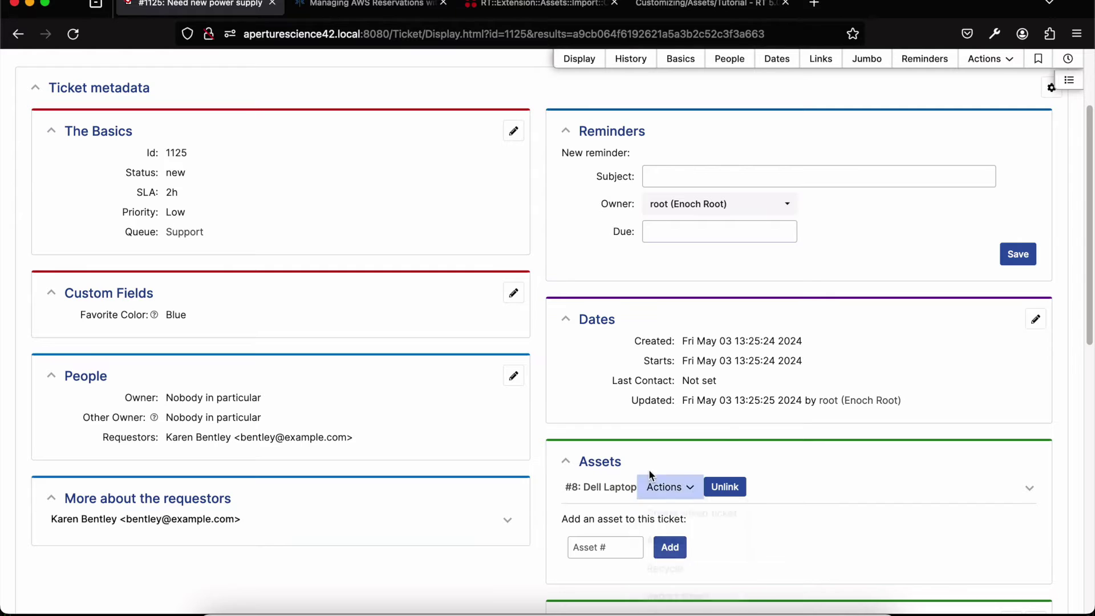
{"action": "scroll", "coordinate": [484, 488], "scroll_direction": "down", "scroll_amount": 10}
{"action": "scroll", "coordinate": [481, 490], "scroll_direction": "down", "scroll_amount": 1}
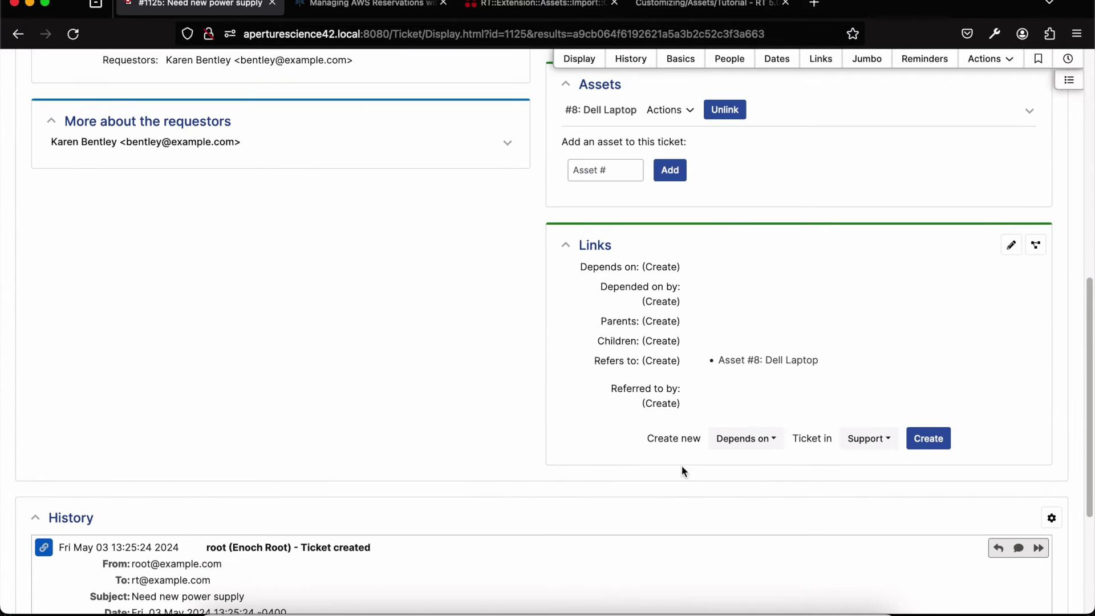
{"action": "scroll", "coordinate": [749, 285], "scroll_direction": "up", "scroll_amount": 4}
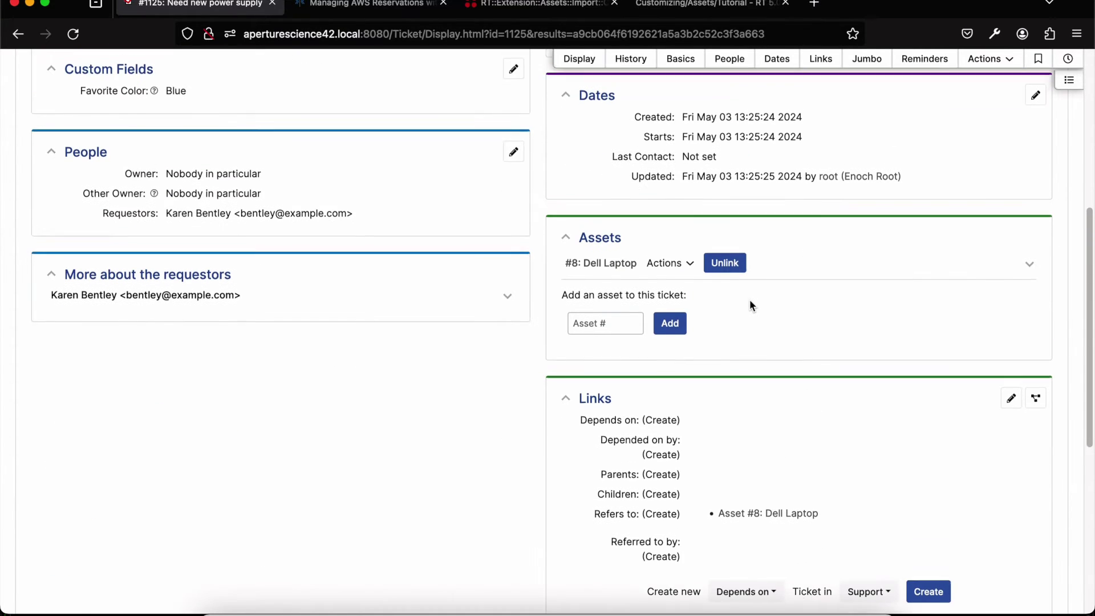
{"action": "scroll", "coordinate": [474, 370], "scroll_direction": "up", "scroll_amount": 4}
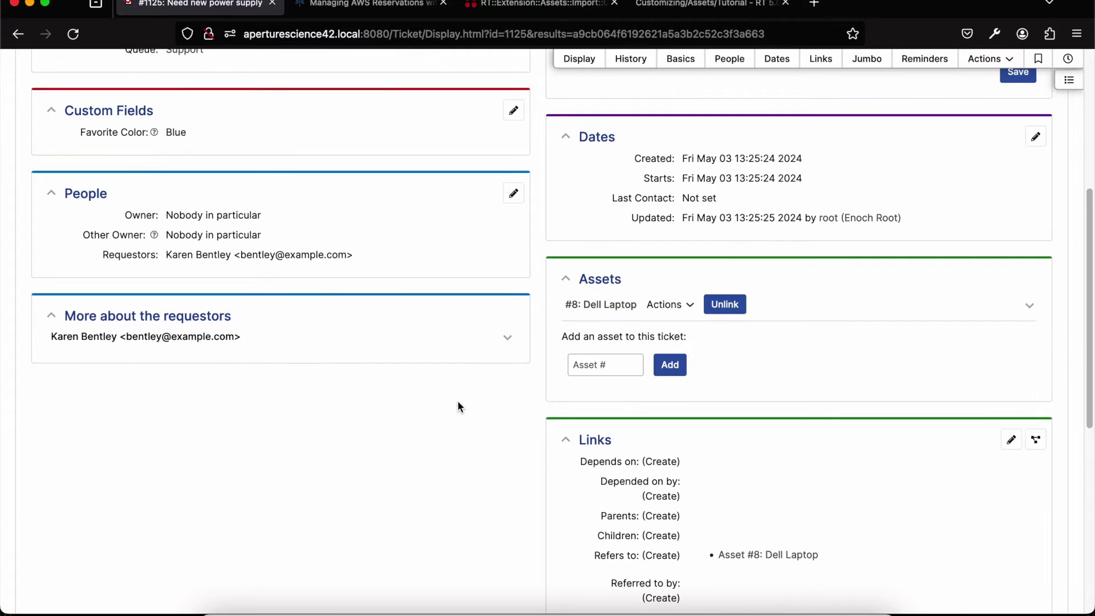
{"action": "scroll", "coordinate": [454, 415], "scroll_direction": "up", "scroll_amount": 1}
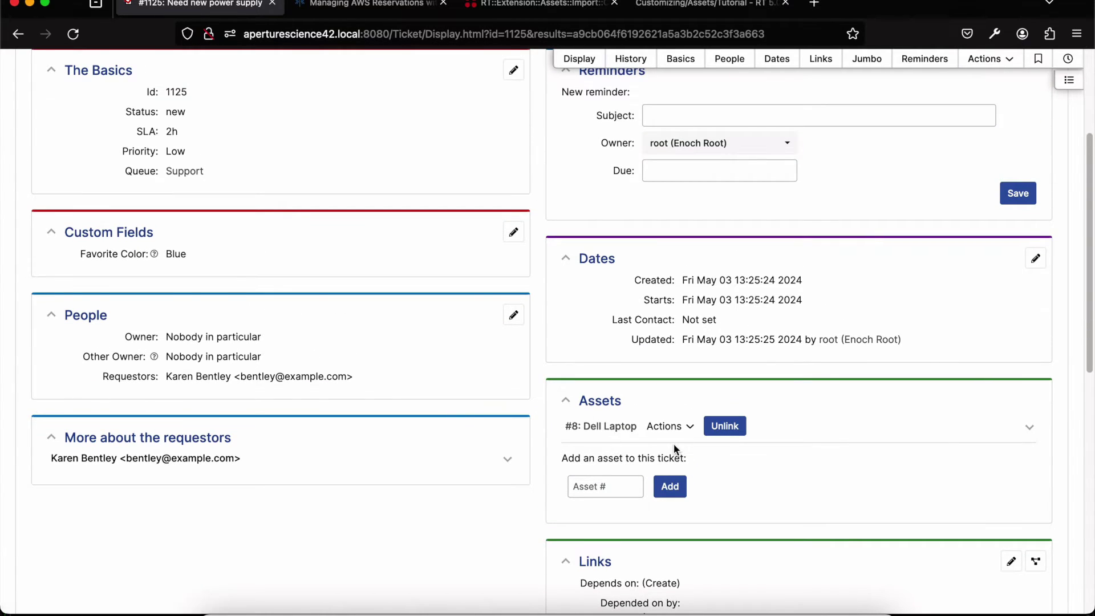
Step: Expand the linked Dell Laptop in the ticket's Assets section and review its details, including the serial number
{"action": "left_click", "coordinate": [1028, 439]}
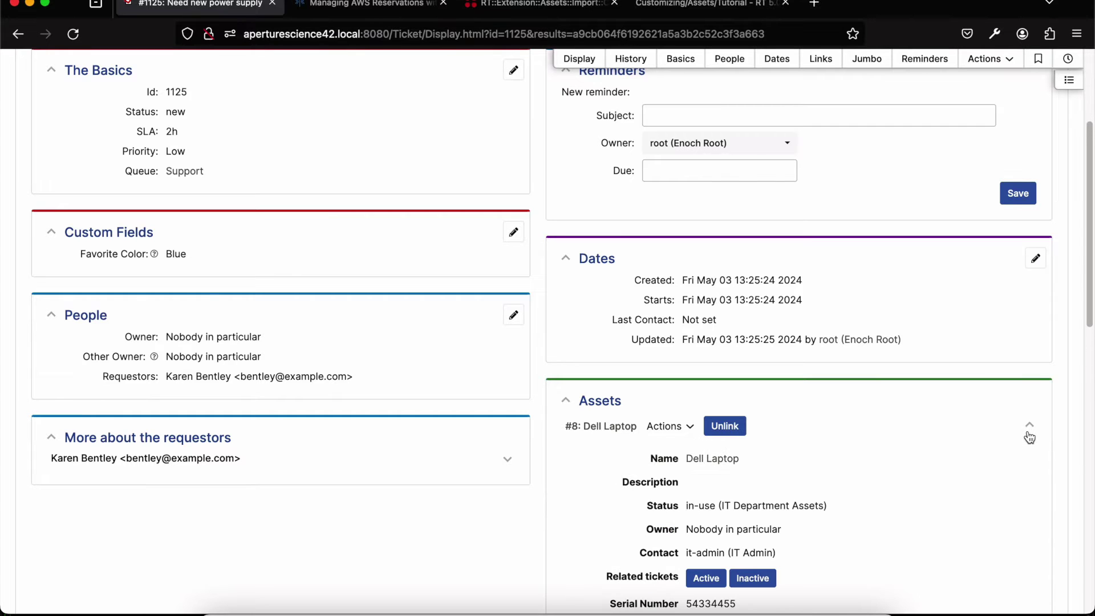
{"action": "scroll", "coordinate": [840, 474], "scroll_direction": "down", "scroll_amount": 5}
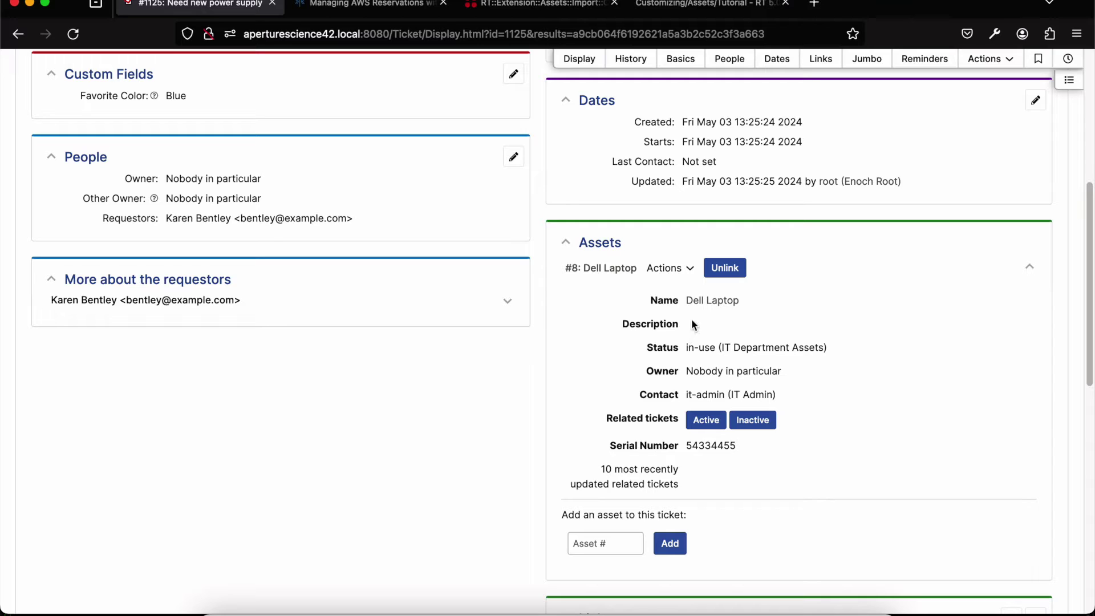
{"action": "double_click", "coordinate": [656, 445]}
{"action": "triple_click", "coordinate": [655, 445]}
{"action": "left_click", "coordinate": [502, 405]}
Step: Resolve the "Need new power supply" ticket with the comment "Power supply delivered."
{"action": "scroll", "coordinate": [417, 411], "scroll_direction": "up", "scroll_amount": 6}
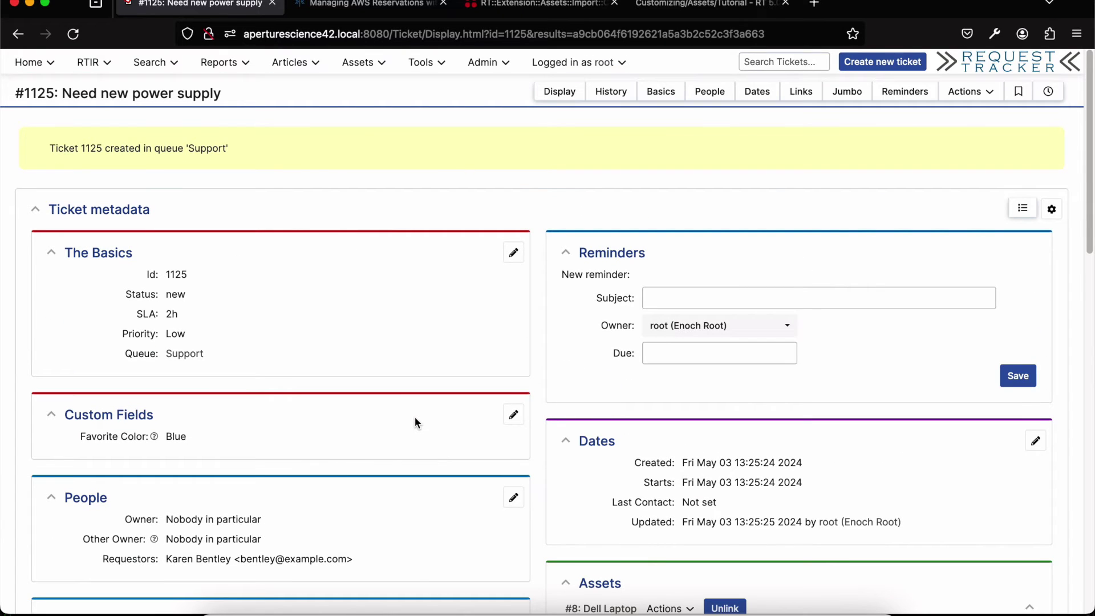
{"action": "mouse_move", "coordinate": [967, 92]}
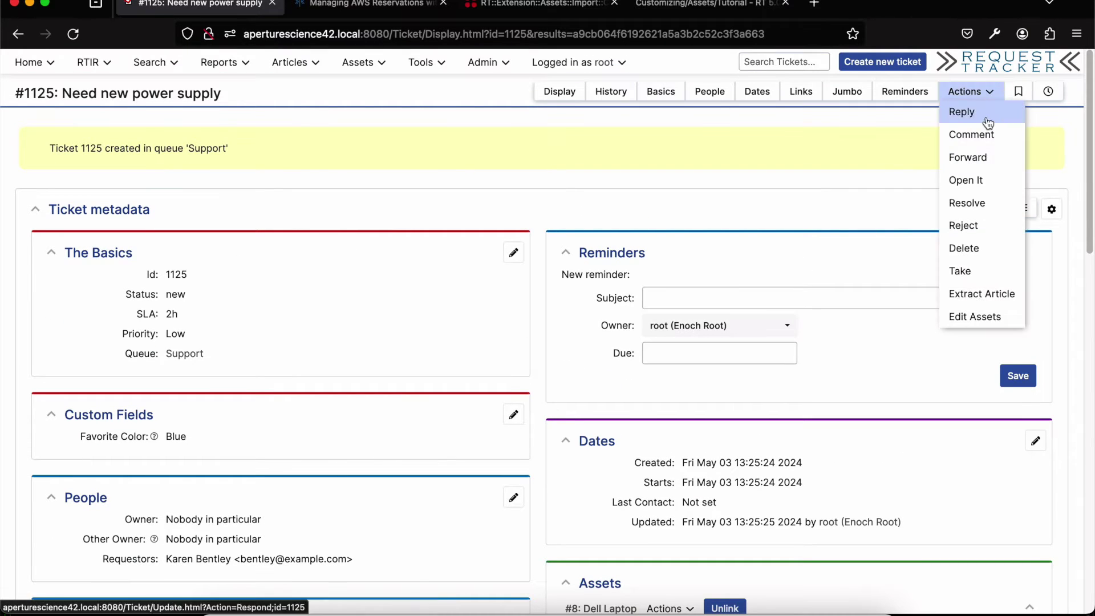
{"action": "left_click", "coordinate": [974, 203]}
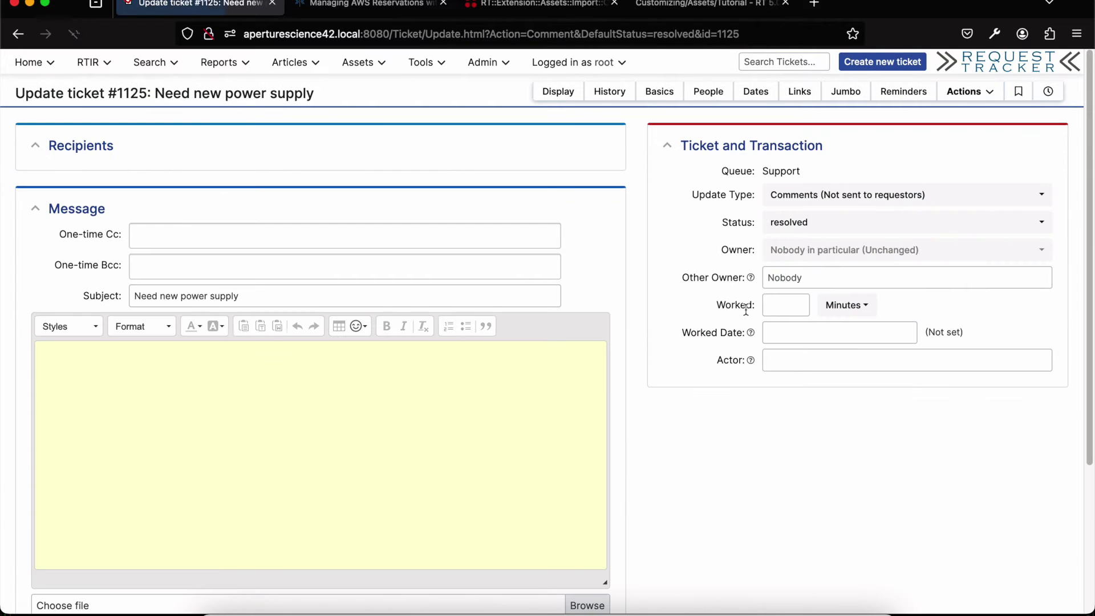
{"action": "type", "text": "Power supply delivered."}
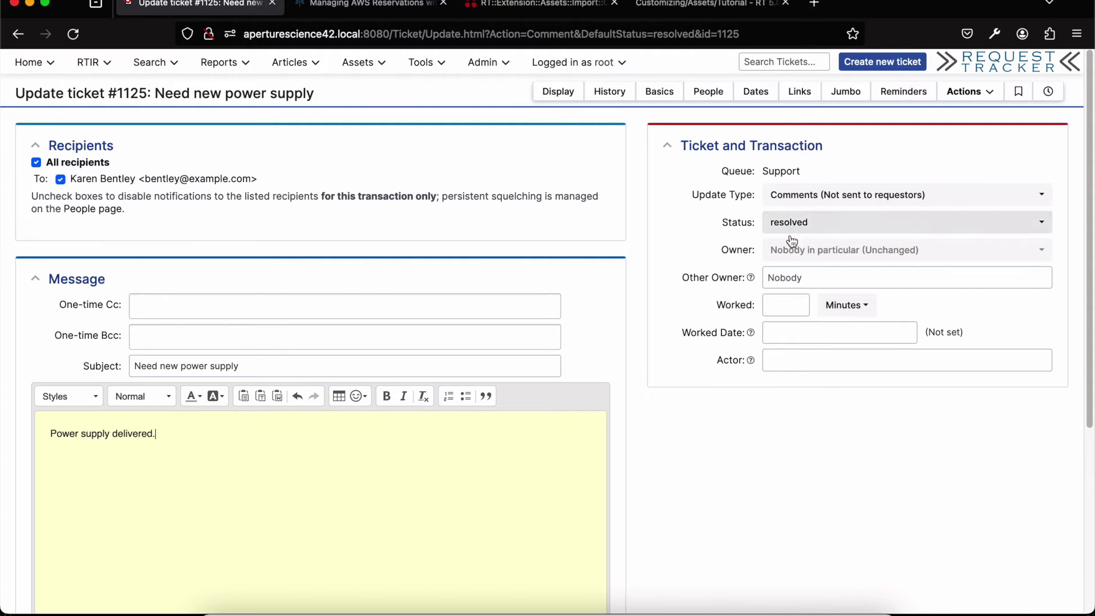
{"action": "scroll", "coordinate": [748, 456], "scroll_direction": "down", "scroll_amount": 5}
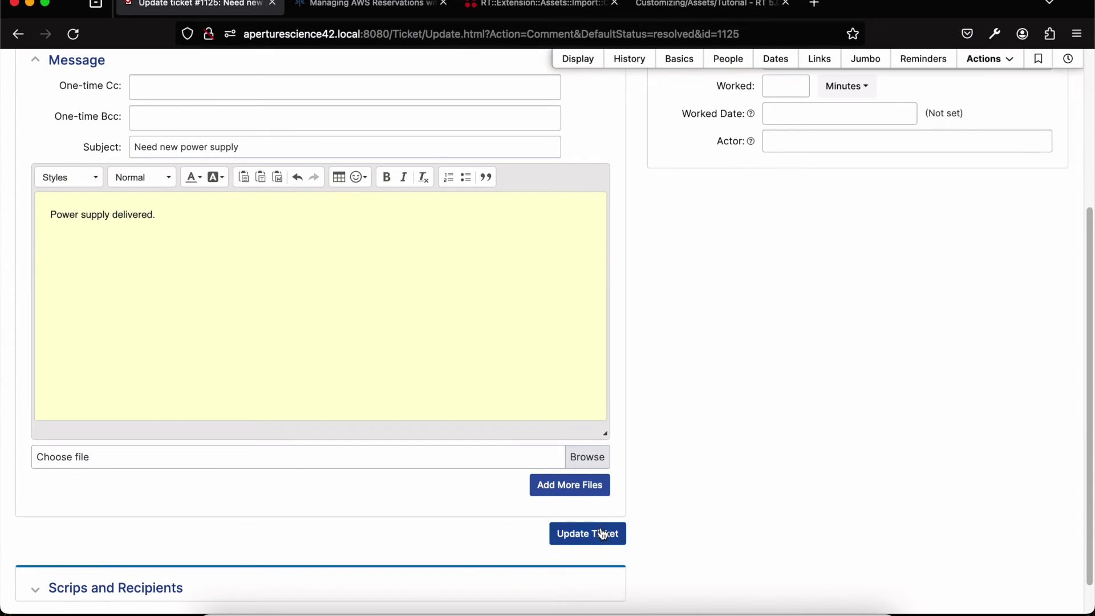
{"action": "left_click", "coordinate": [602, 534]}
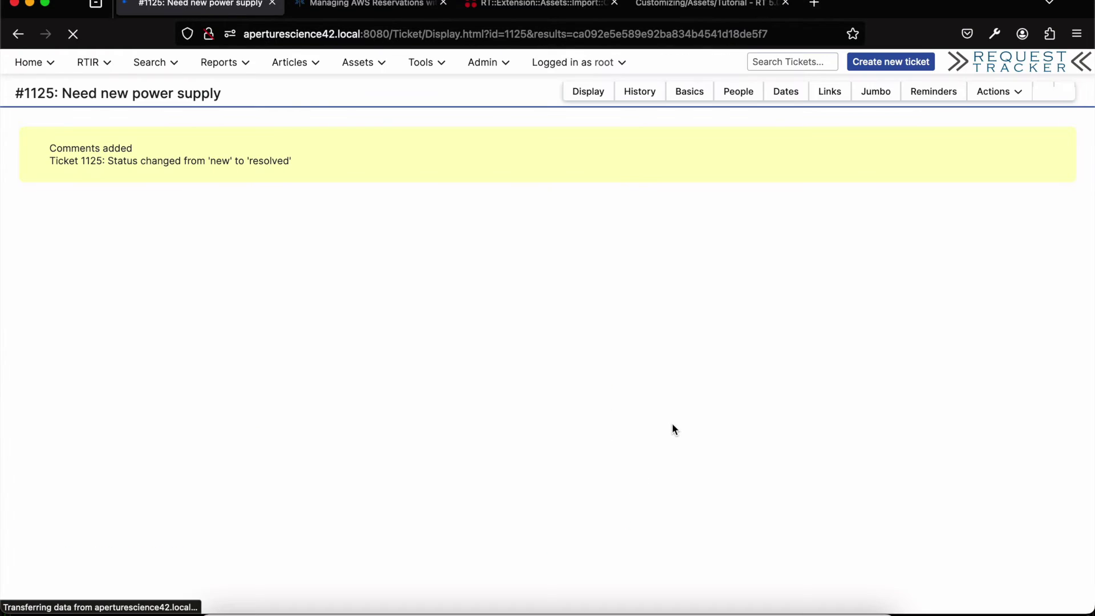
Step: Open the Dell Laptop asset from the ticket and review its Links and History sections
{"action": "scroll", "coordinate": [676, 428], "scroll_direction": "down", "scroll_amount": 5}
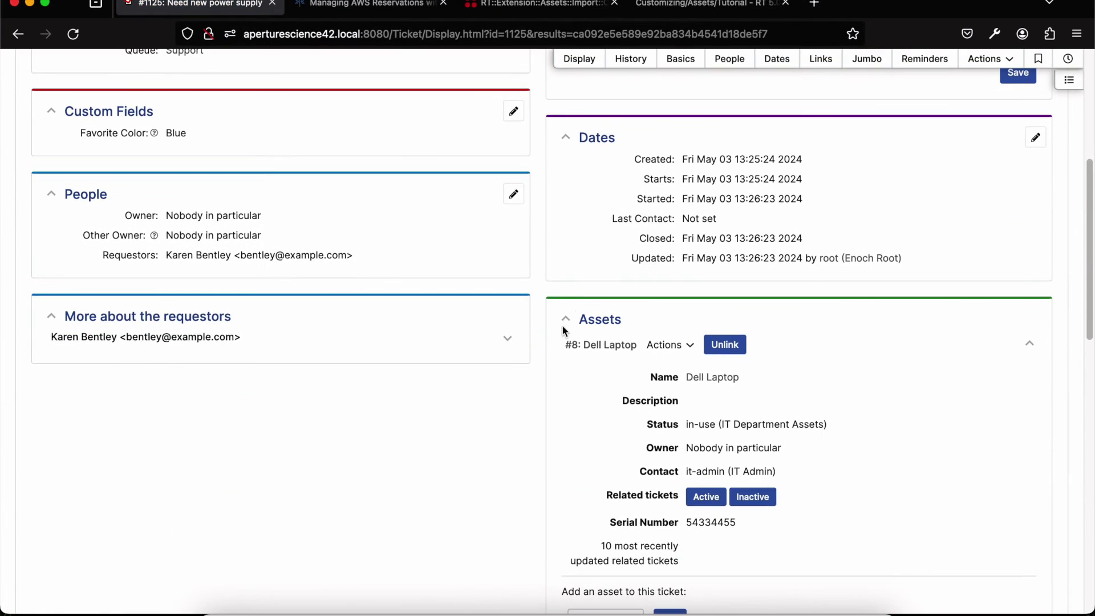
{"action": "left_click", "coordinate": [577, 344]}
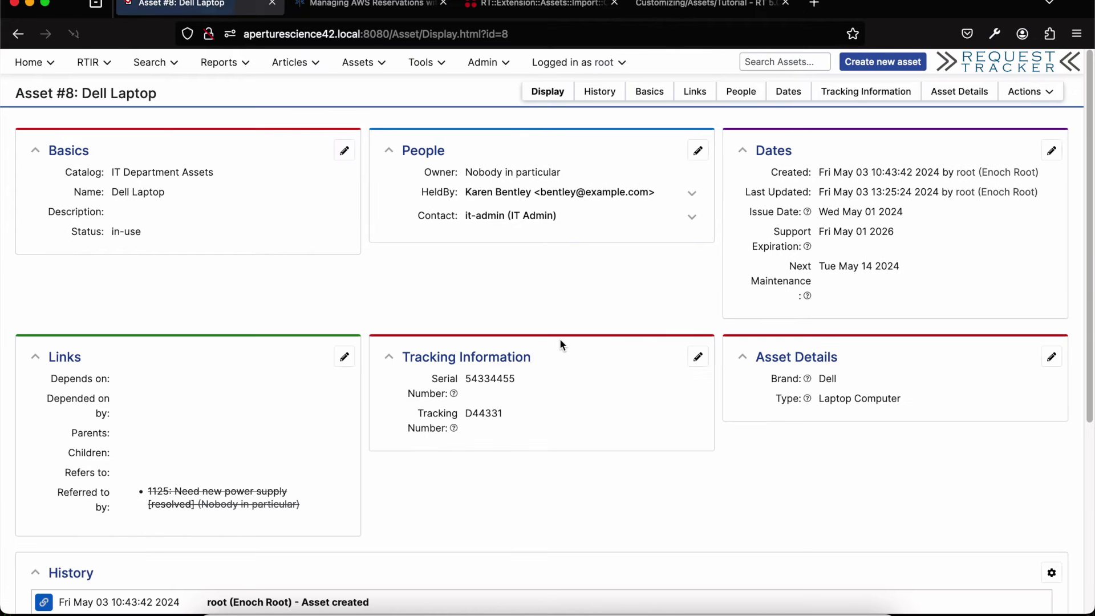
{"action": "scroll", "coordinate": [560, 344], "scroll_direction": "down", "scroll_amount": 2}
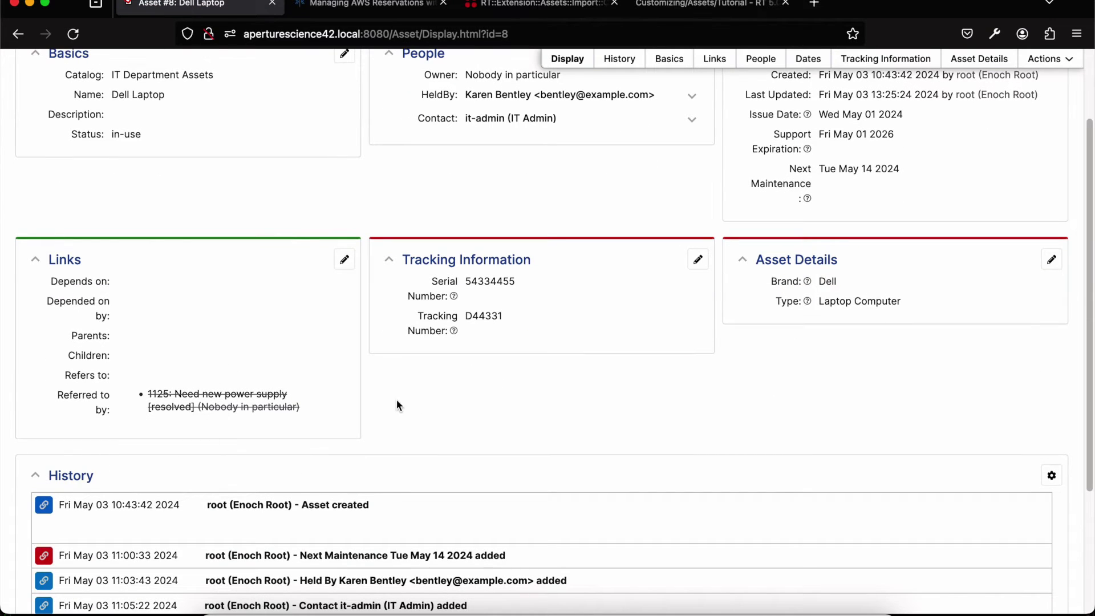
{"action": "scroll", "coordinate": [395, 399], "scroll_direction": "up", "scroll_amount": 2}
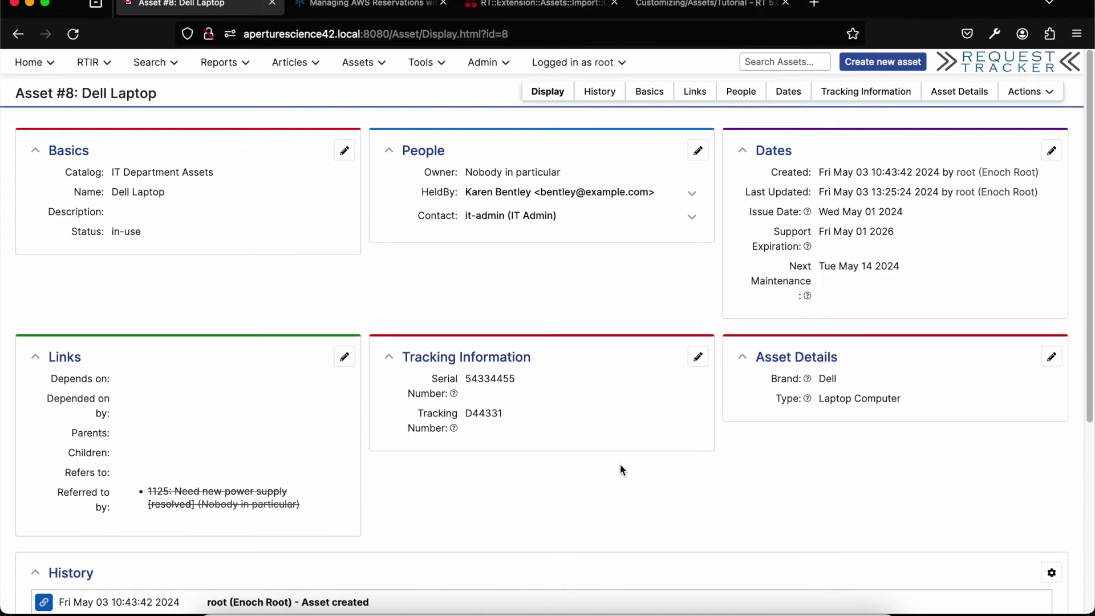
{"action": "scroll", "coordinate": [620, 468], "scroll_direction": "down", "scroll_amount": 5}
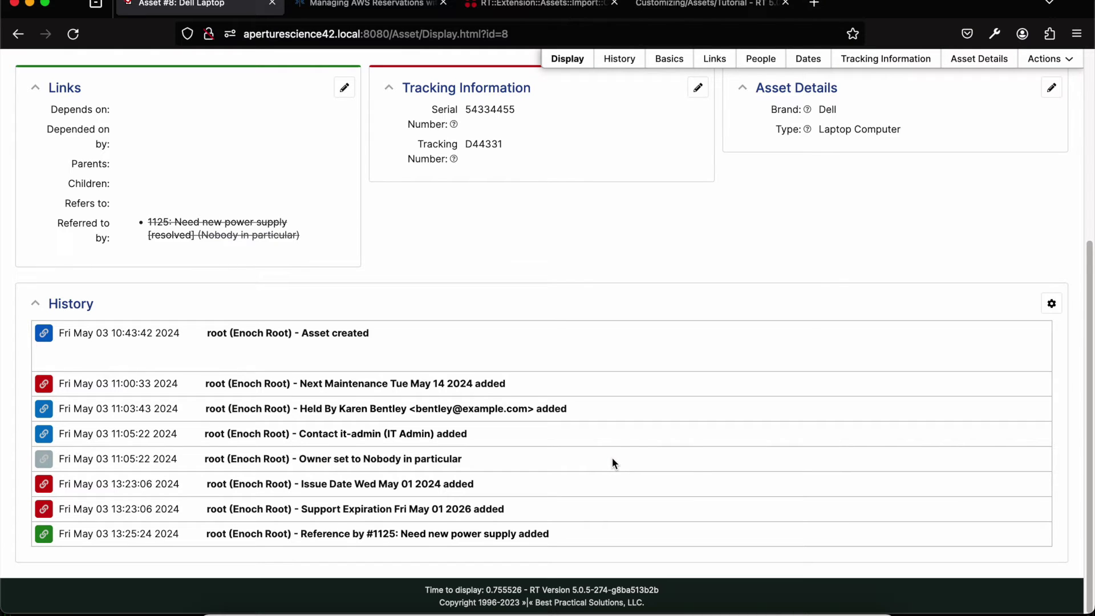
{"action": "scroll", "coordinate": [659, 409], "scroll_direction": "up", "scroll_amount": 2}
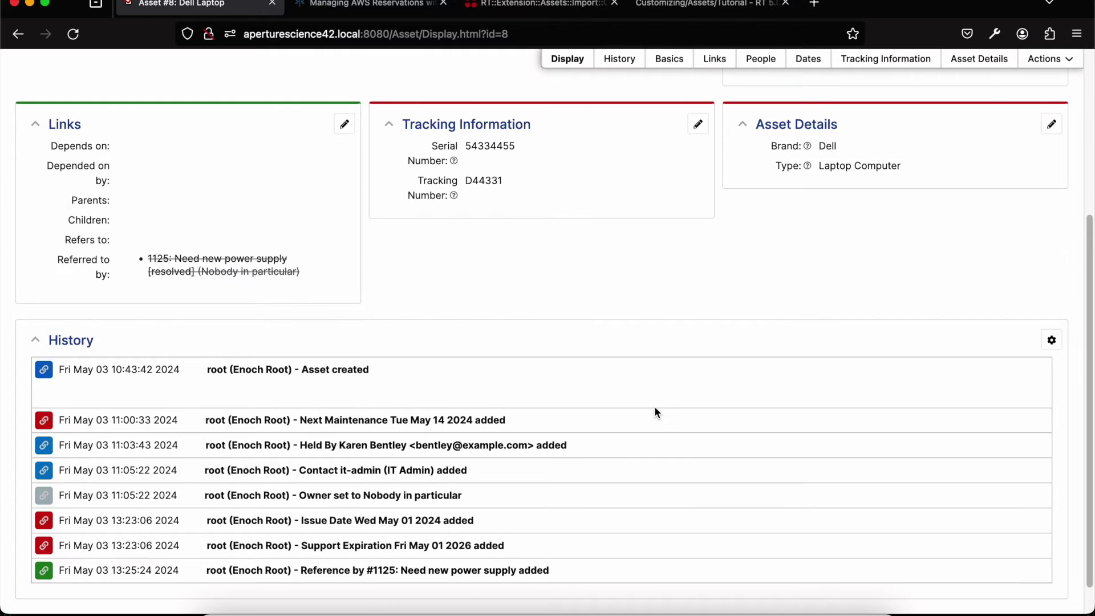
{"action": "scroll", "coordinate": [658, 416], "scroll_direction": "up", "scroll_amount": 4}
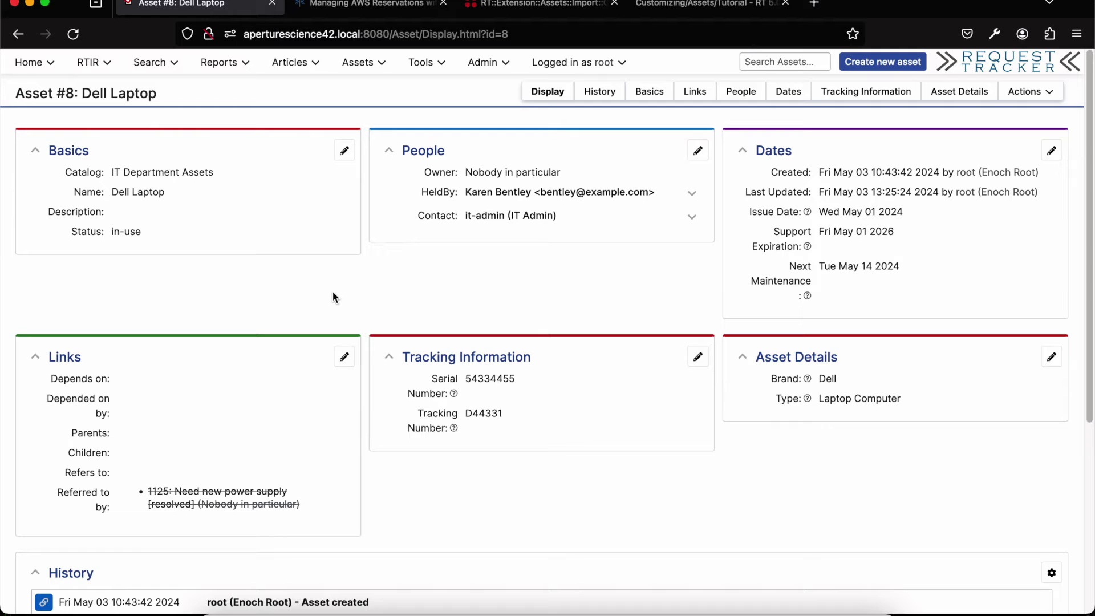
Step: View the new asset form for the IT Department Assets catalog and return to the home dashboard to check My Assets
{"action": "left_click", "coordinate": [352, 82]}
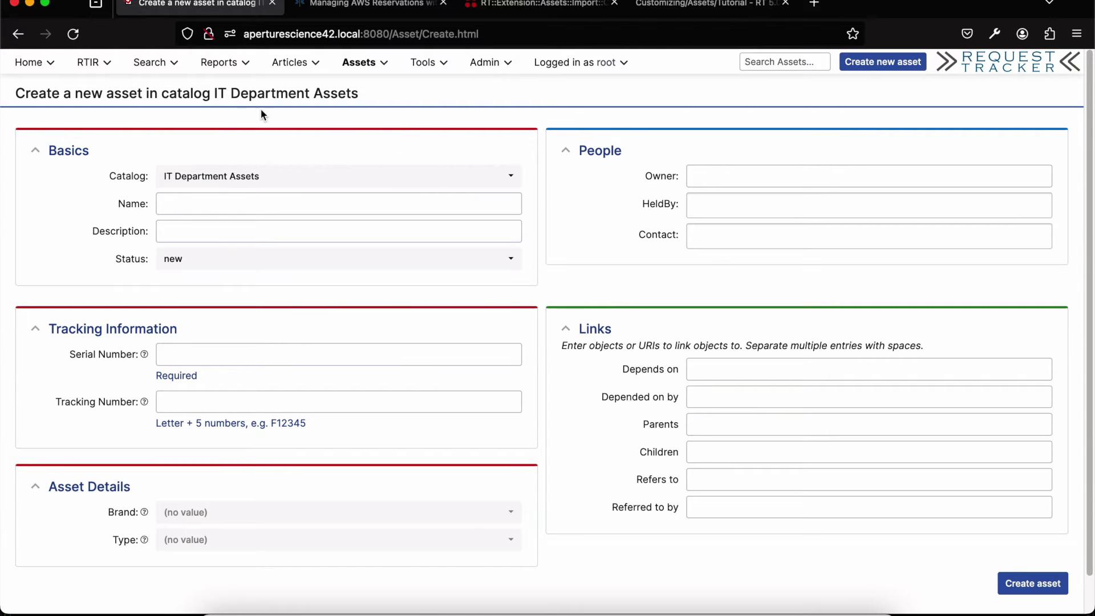
{"action": "left_click", "coordinate": [28, 62]}
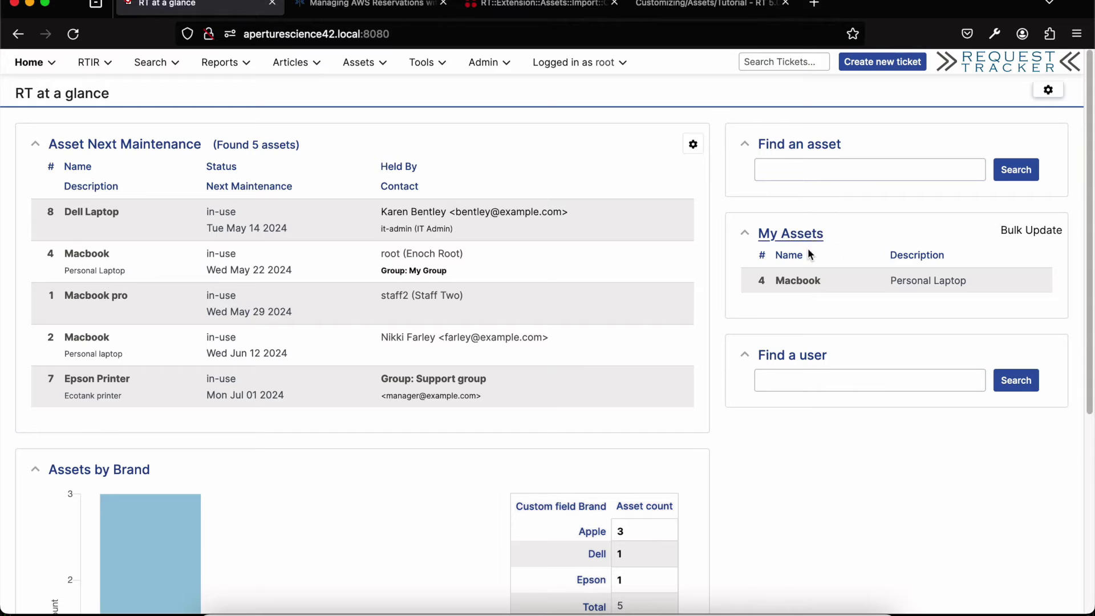
{"action": "mouse_move", "coordinate": [853, 288]}
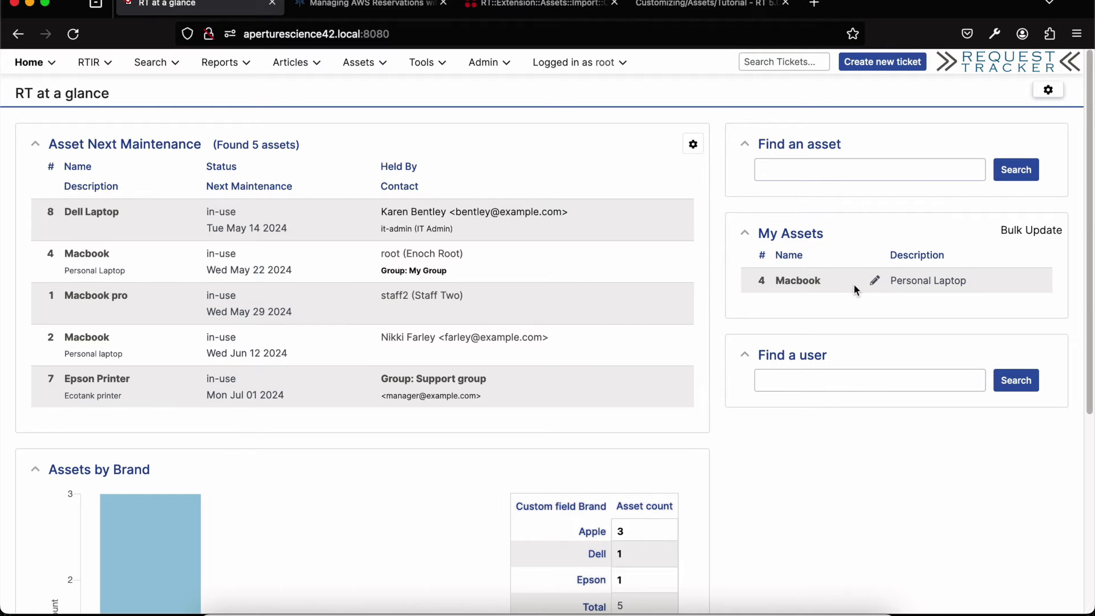
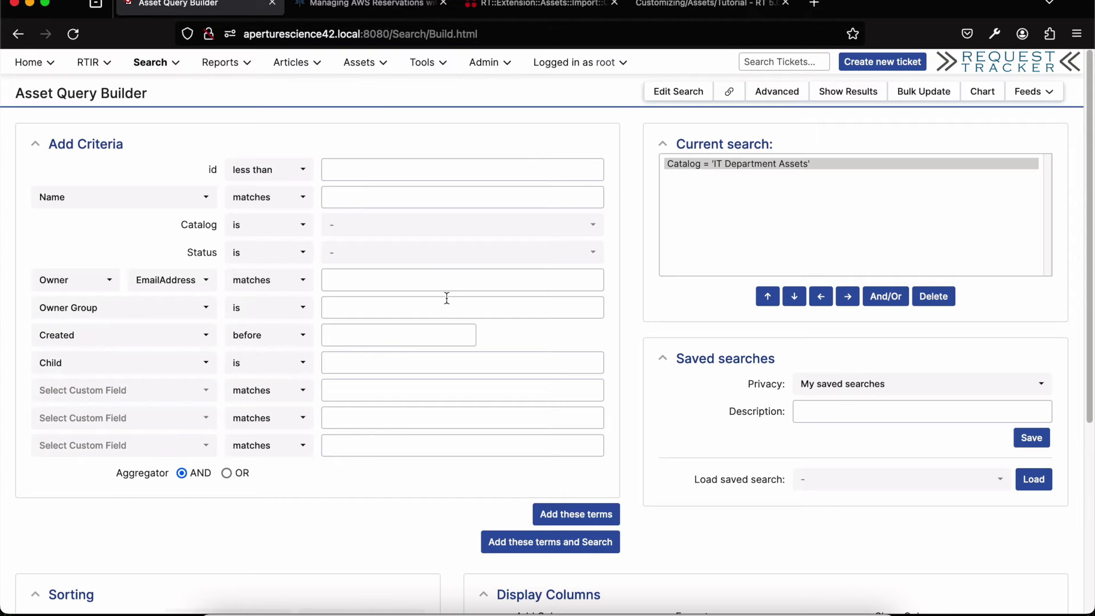
Step: Add the criteria Status is in-use and Brand is Apple to the IT Department Assets query and run the search
{"action": "left_click", "coordinate": [470, 255]}
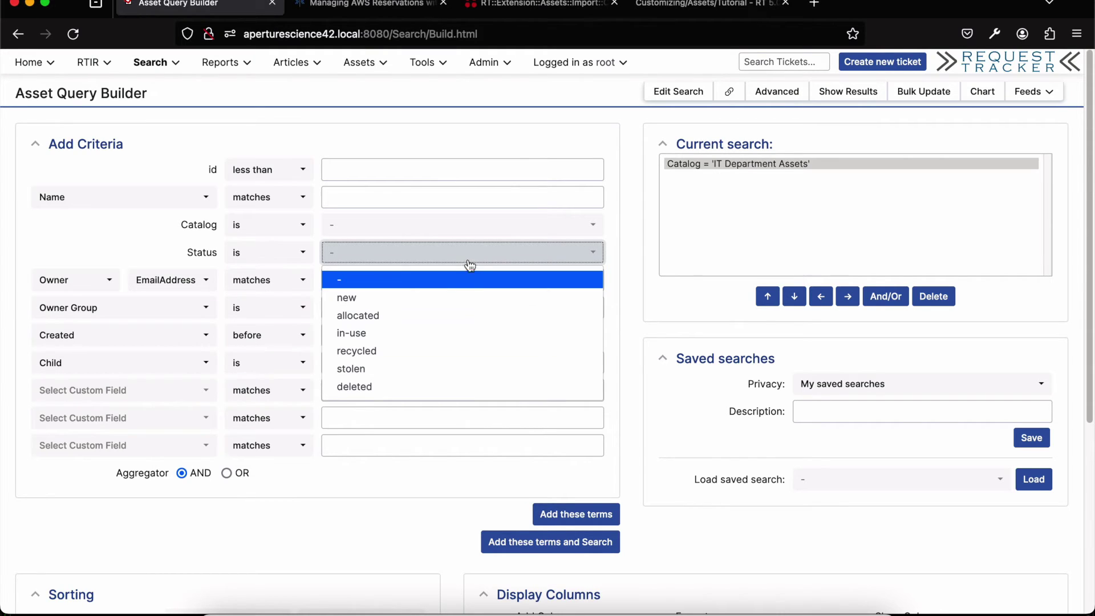
{"action": "left_click", "coordinate": [459, 334]}
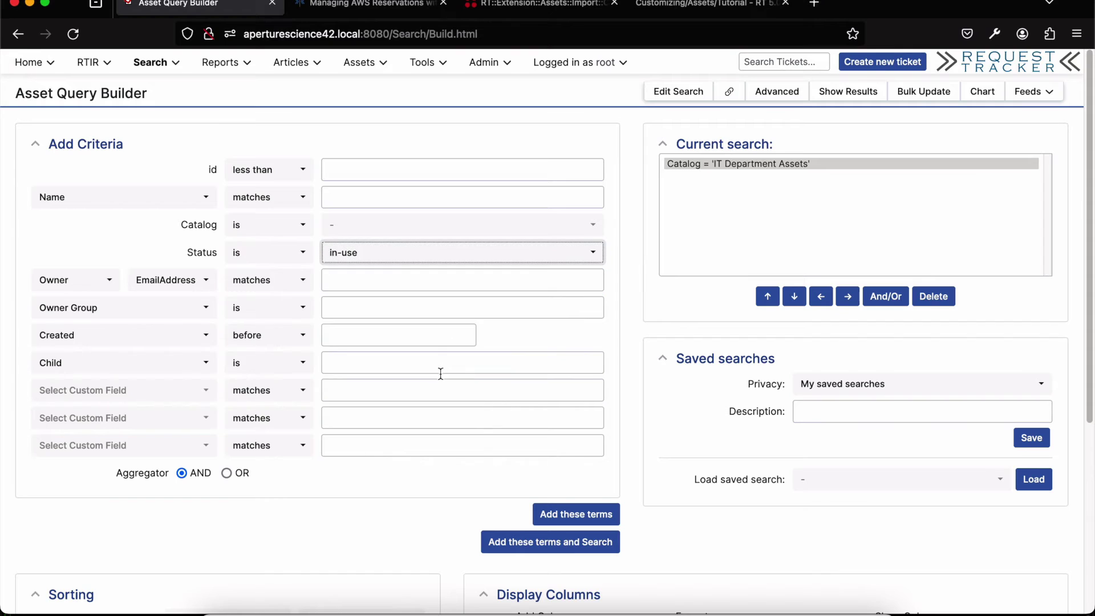
{"action": "left_click", "coordinate": [198, 390]}
{"action": "left_click", "coordinate": [183, 436]}
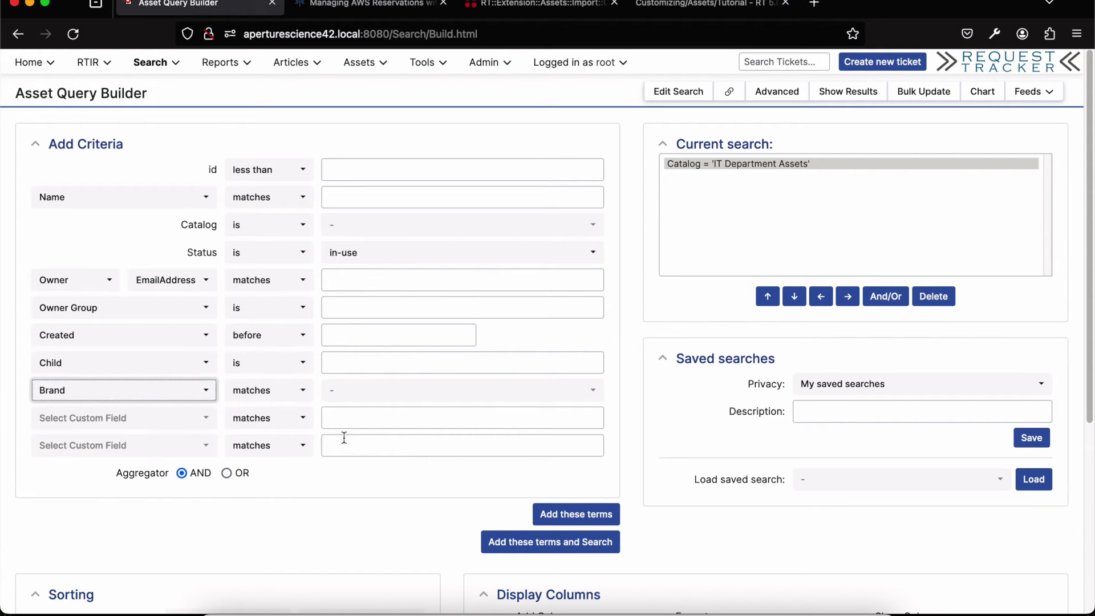
{"action": "left_click", "coordinate": [301, 390]}
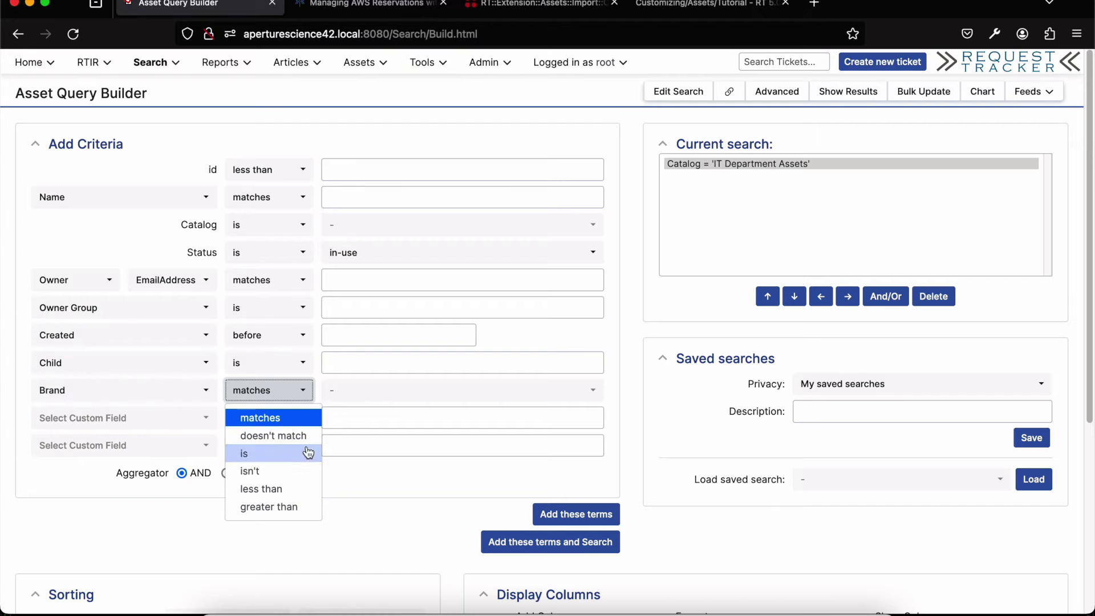
{"action": "left_click", "coordinate": [305, 452]}
{"action": "left_click", "coordinate": [347, 392]}
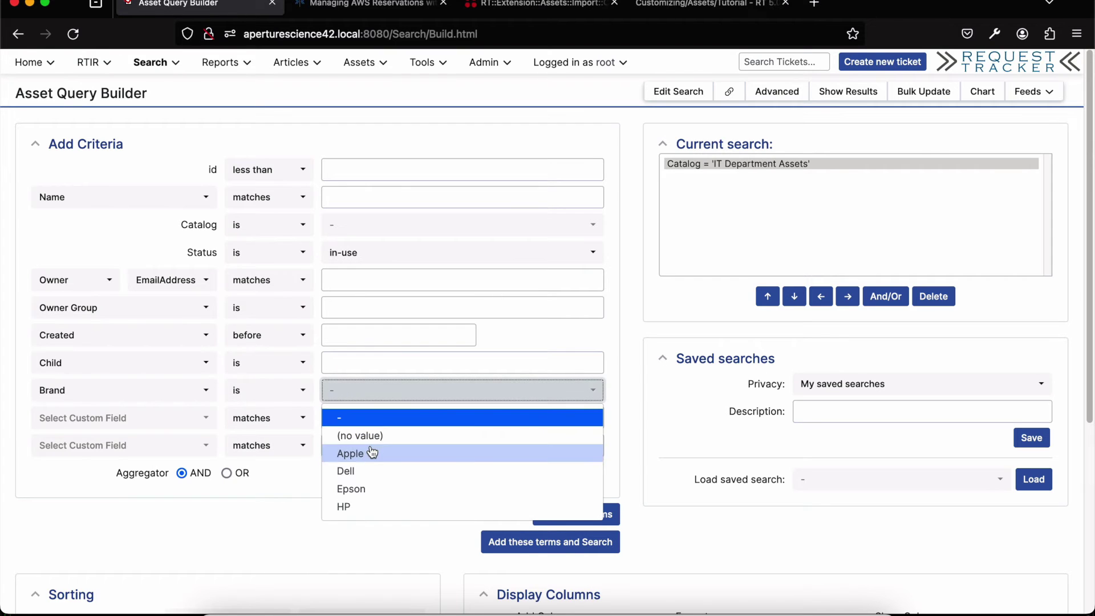
{"action": "left_click", "coordinate": [362, 453]}
{"action": "left_click", "coordinate": [546, 546]}
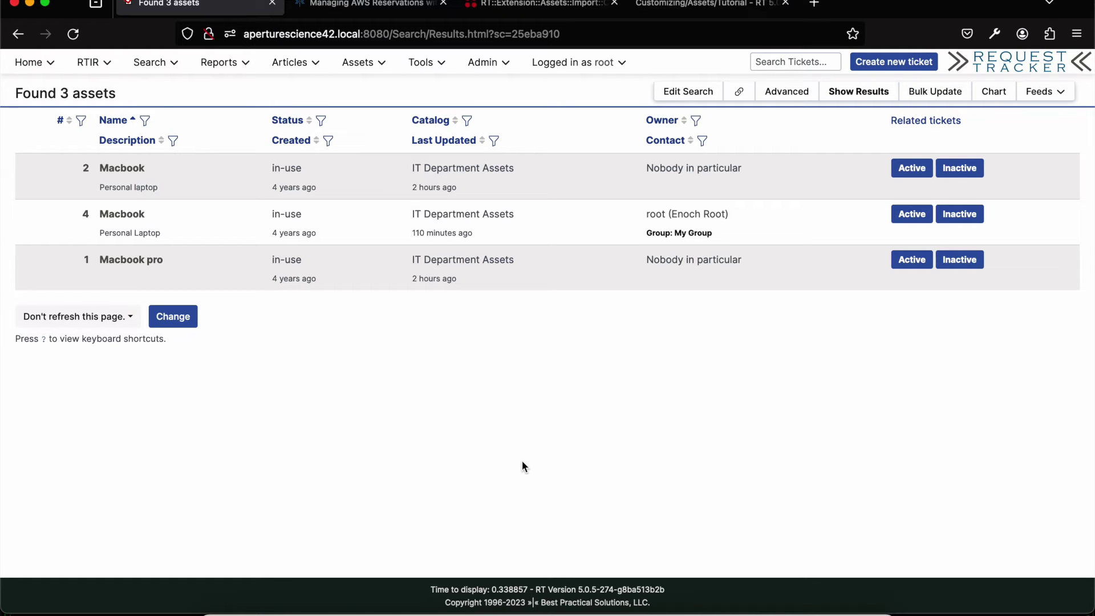
Step: Add the CustomField.{Brand} column to the asset search's display columns and rerun the search with the new format
{"action": "left_click", "coordinate": [691, 92]}
{"action": "scroll", "coordinate": [610, 279], "scroll_direction": "down", "scroll_amount": 1}
{"action": "scroll", "coordinate": [608, 282], "scroll_direction": "down", "scroll_amount": 5}
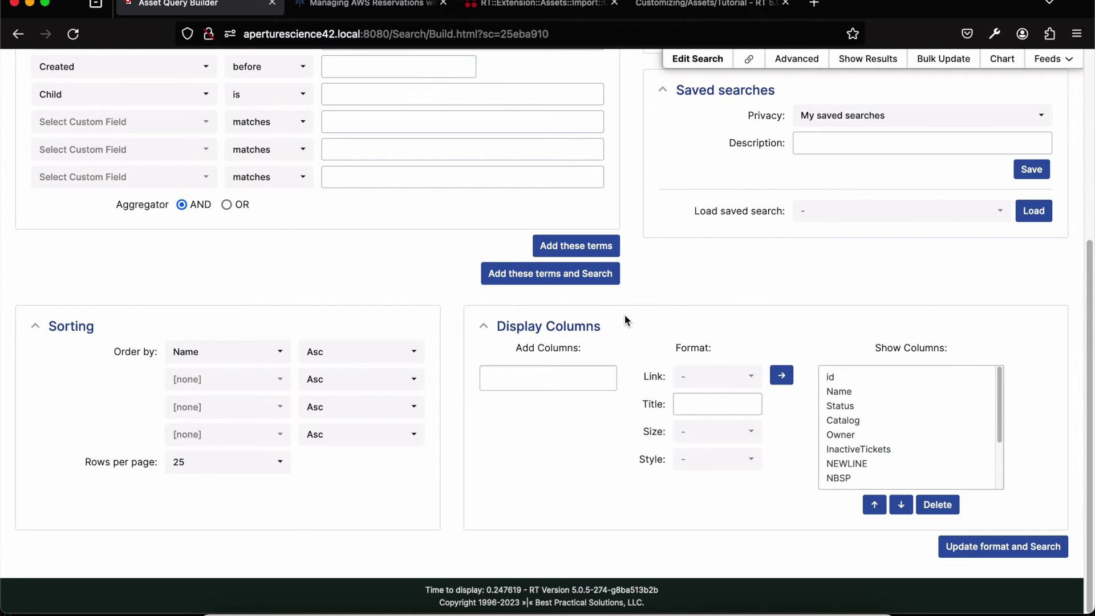
{"action": "left_click", "coordinate": [614, 369]}
{"action": "type", "text": "br"}
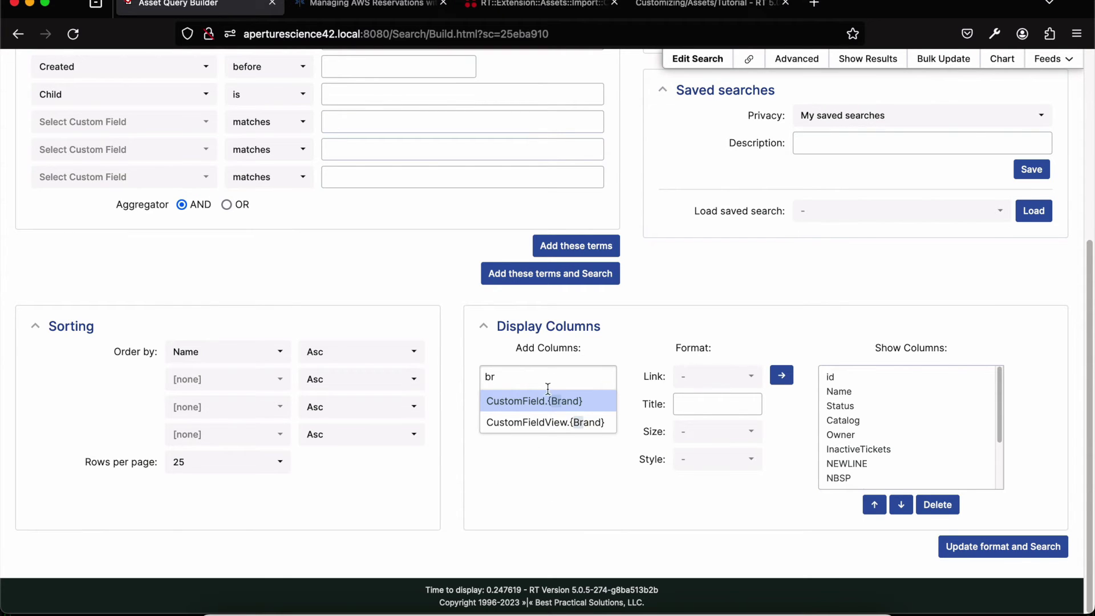
{"action": "left_click", "coordinate": [535, 400]}
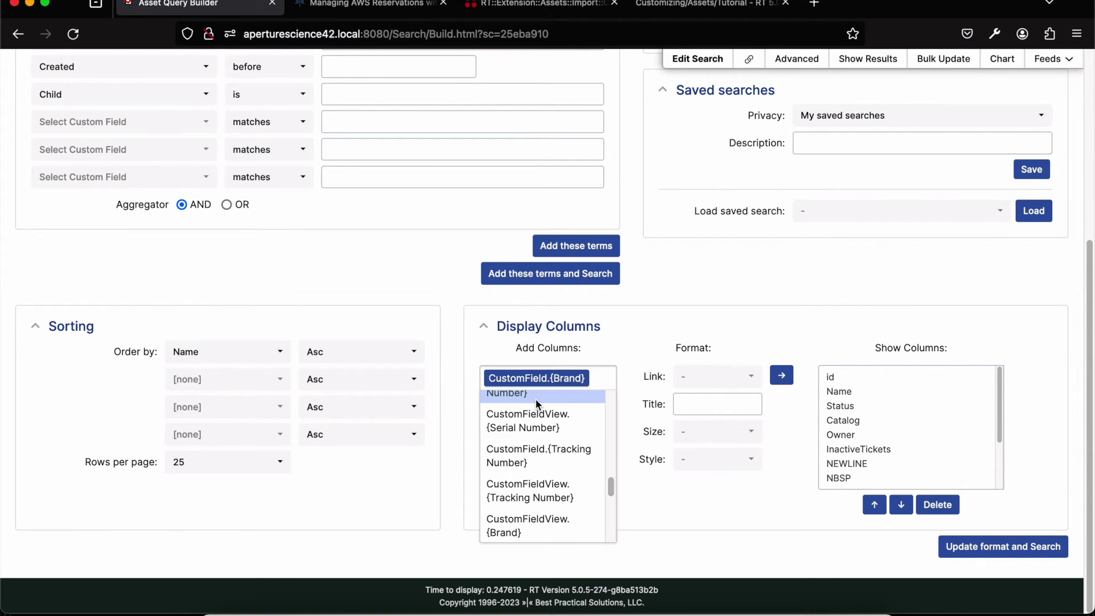
{"action": "left_click", "coordinate": [781, 375]}
{"action": "left_click", "coordinate": [949, 548]}
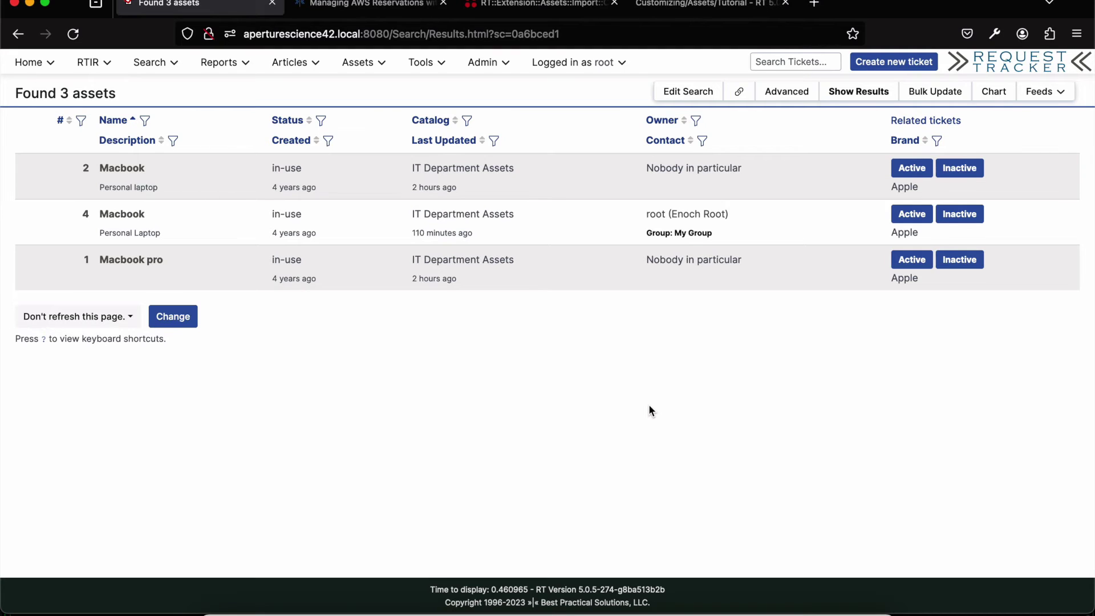
Step: Chart the asset search results grouped by the Brand custom field and inspect the Apple bar
{"action": "left_click", "coordinate": [993, 91]}
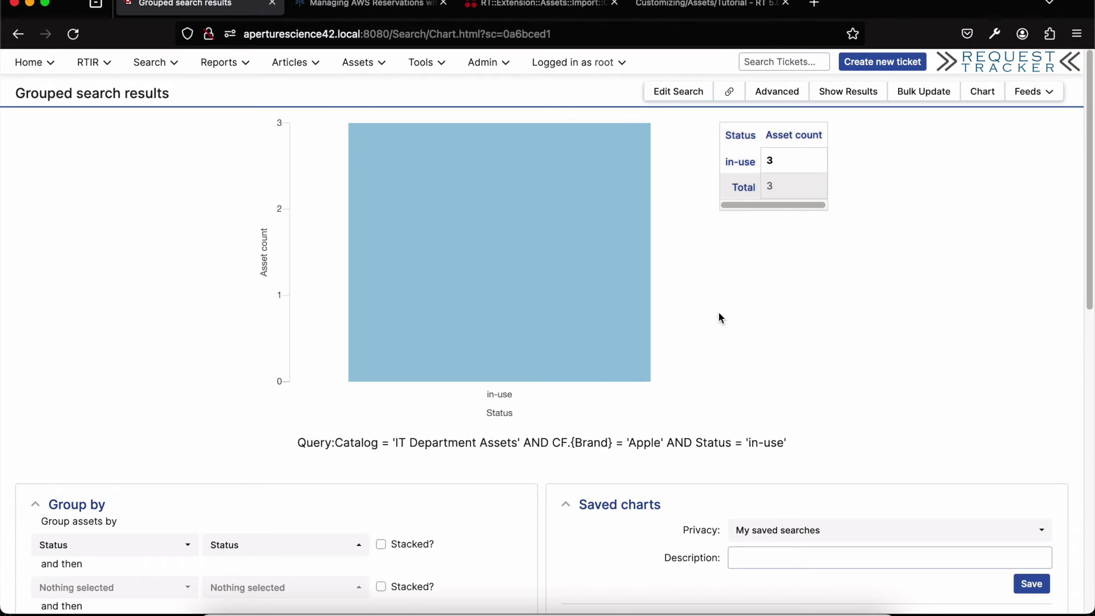
{"action": "scroll", "coordinate": [706, 321], "scroll_direction": "down", "scroll_amount": 5}
{"action": "left_click", "coordinate": [144, 239]}
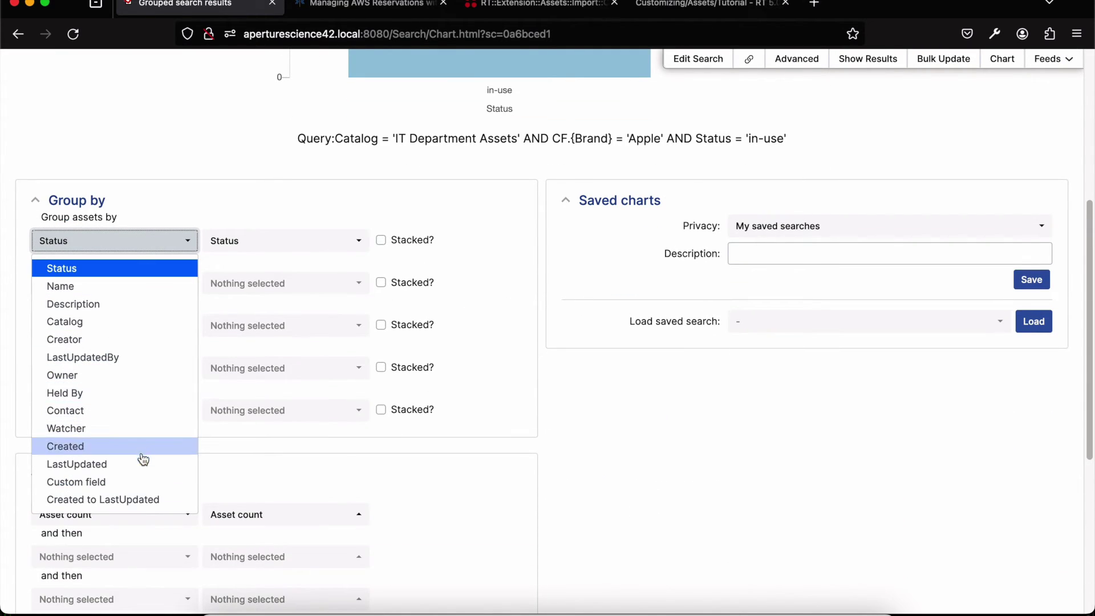
{"action": "left_click", "coordinate": [144, 482]}
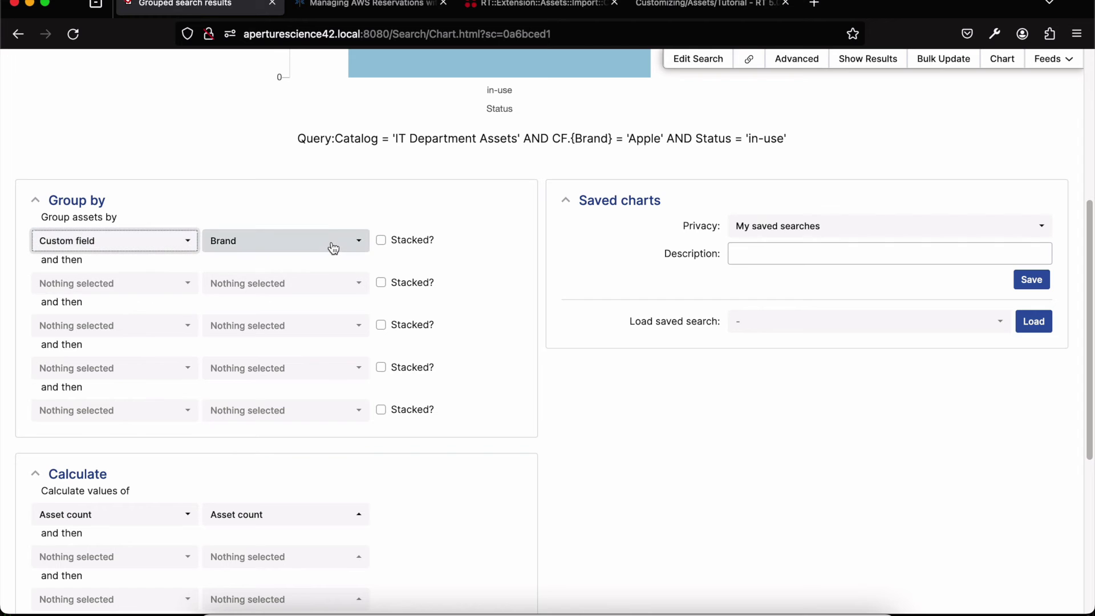
{"action": "scroll", "coordinate": [664, 438], "scroll_direction": "down", "scroll_amount": 5}
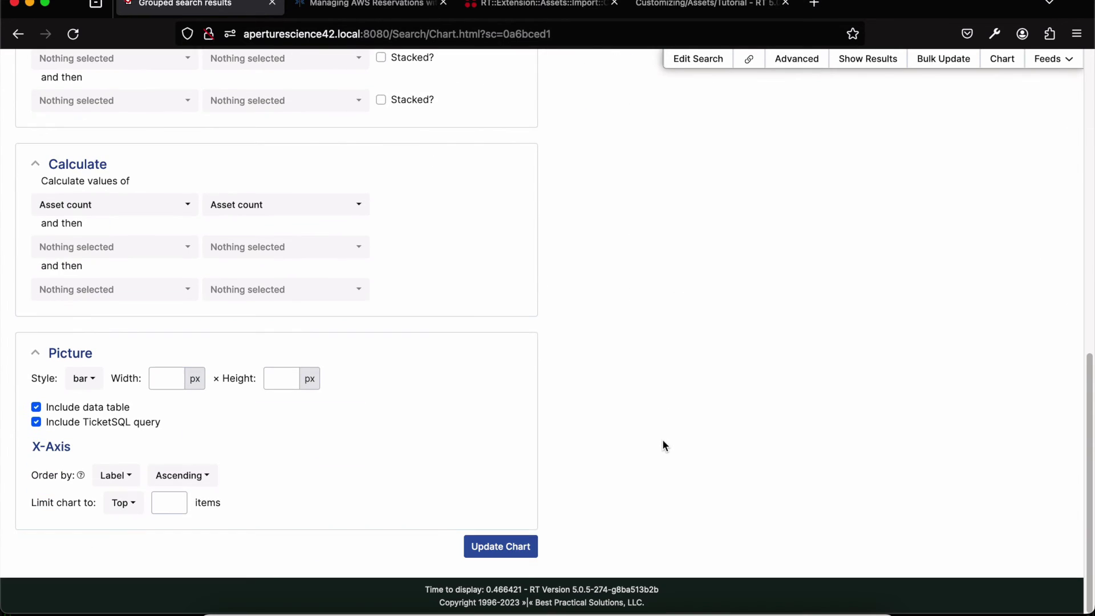
{"action": "left_click", "coordinate": [505, 548]}
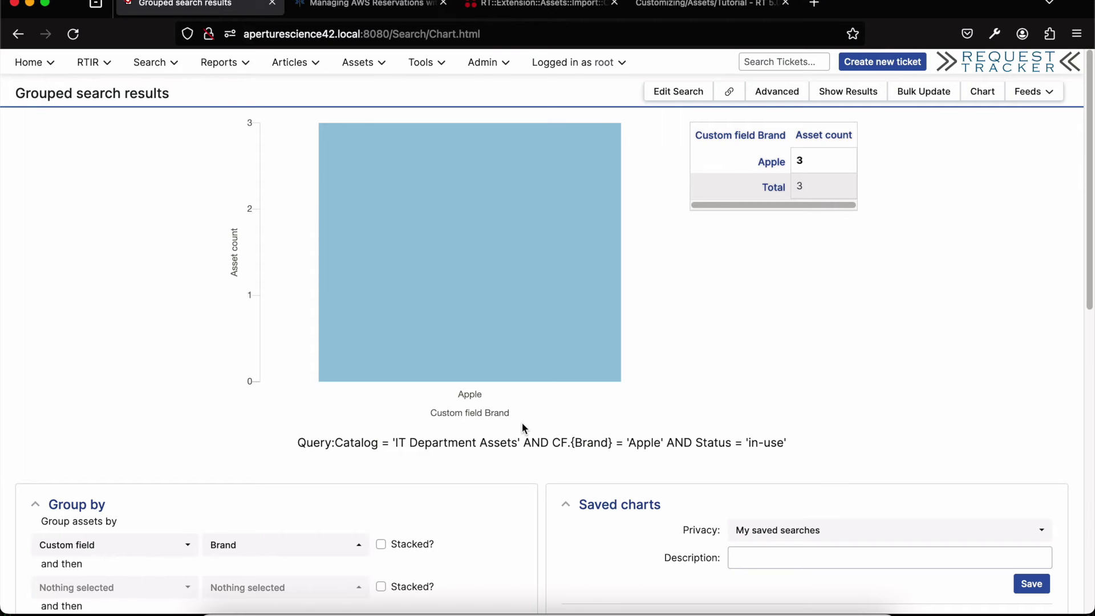
{"action": "mouse_move", "coordinate": [576, 229]}
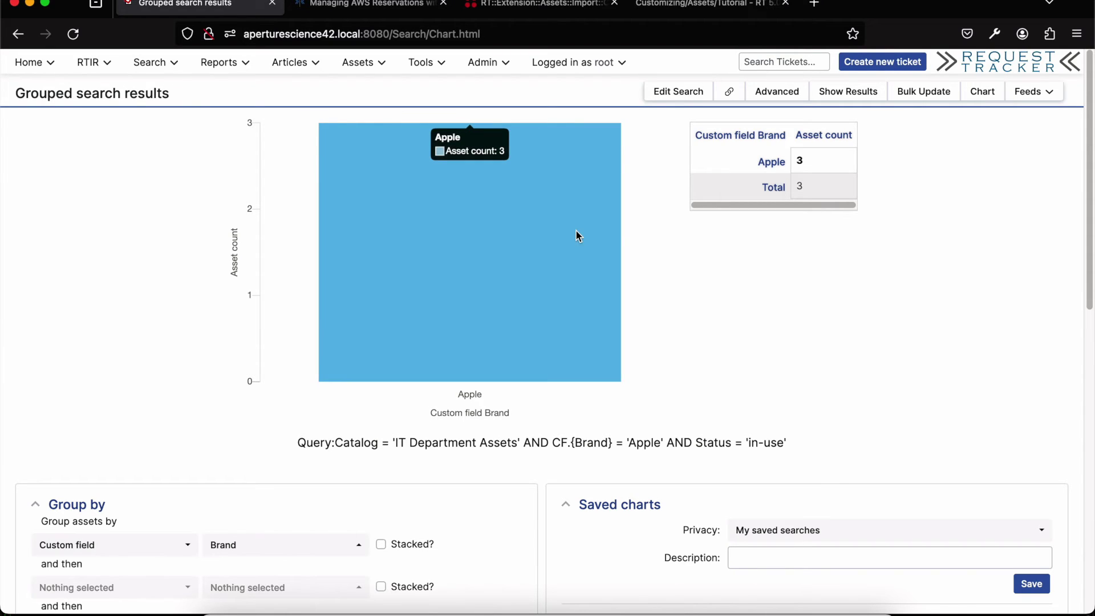
Step: Return to the home dashboard and review the Asset Next Maintenance list and the Assets by Brand chart
{"action": "left_click", "coordinate": [29, 62]}
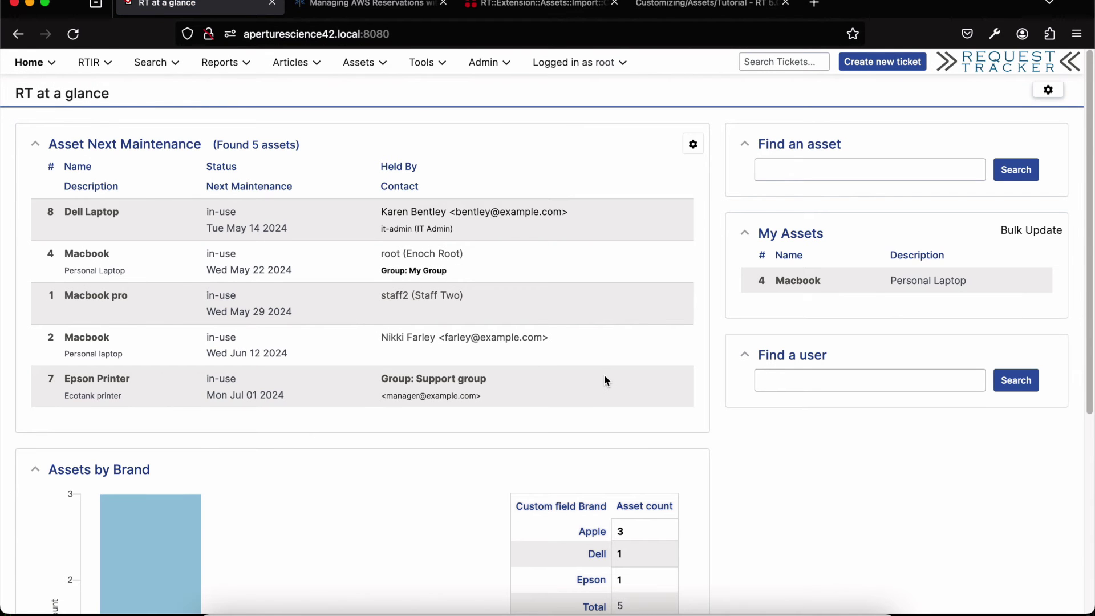
{"action": "scroll", "coordinate": [602, 371], "scroll_direction": "down", "scroll_amount": 5}
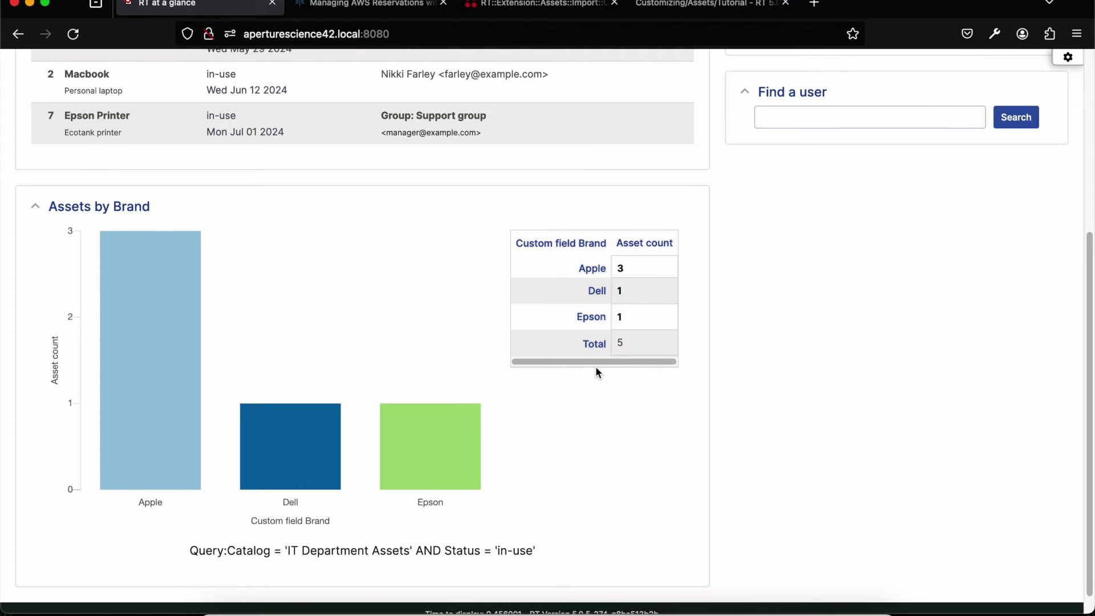
{"action": "scroll", "coordinate": [645, 348], "scroll_direction": "up", "scroll_amount": 5}
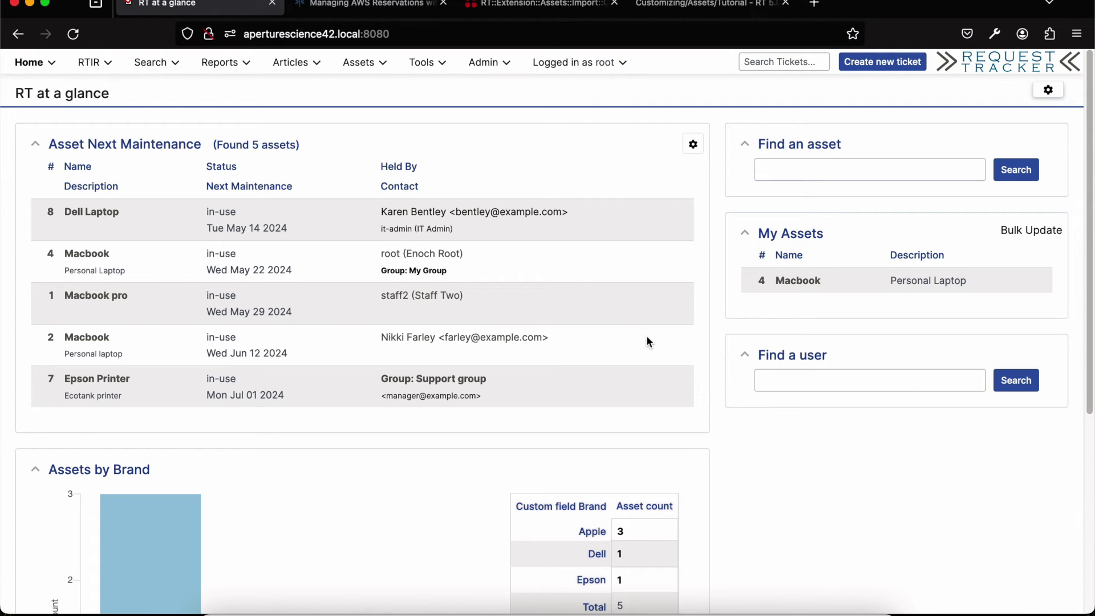
Step: Review the tickets and assigned assets on the user summary of the Dell Laptop's holder, and return to the home dashboard
{"action": "left_click", "coordinate": [433, 217]}
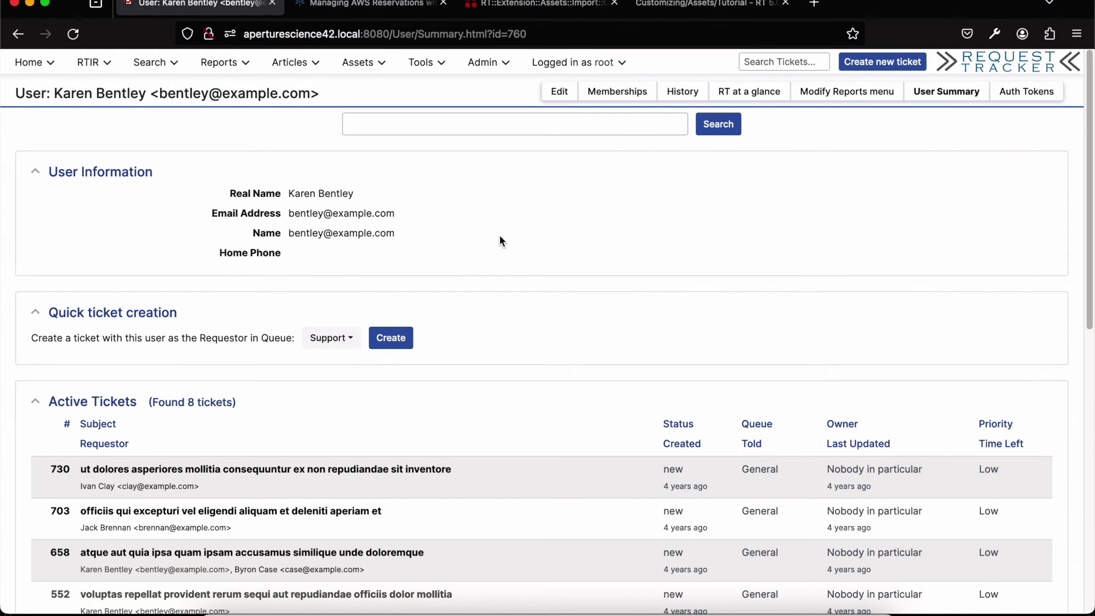
{"action": "scroll", "coordinate": [730, 256], "scroll_direction": "down", "scroll_amount": 3}
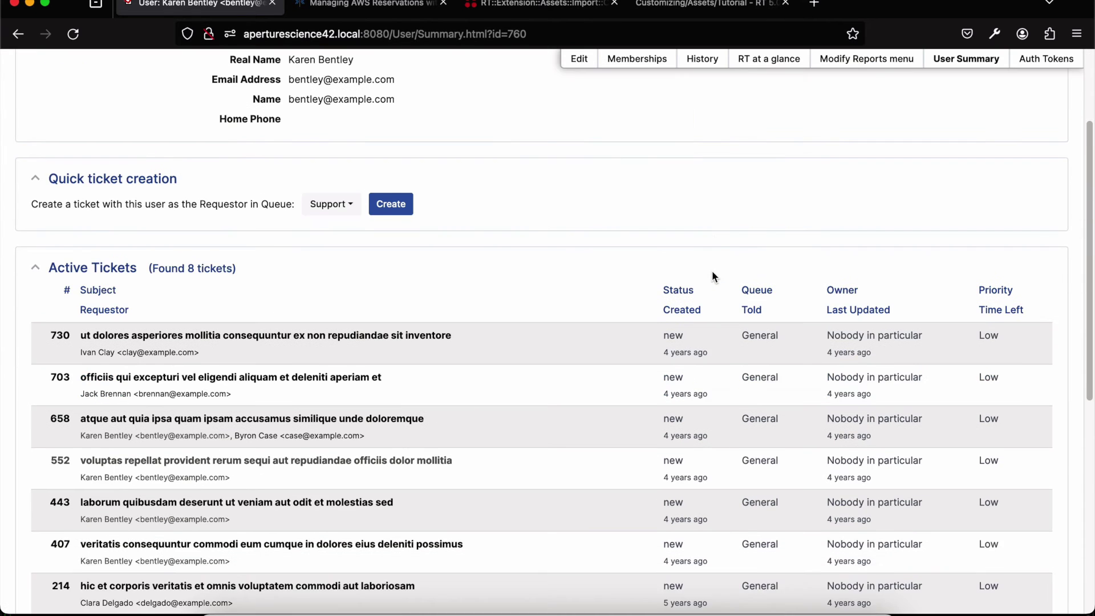
{"action": "scroll", "coordinate": [712, 271], "scroll_direction": "down", "scroll_amount": 10}
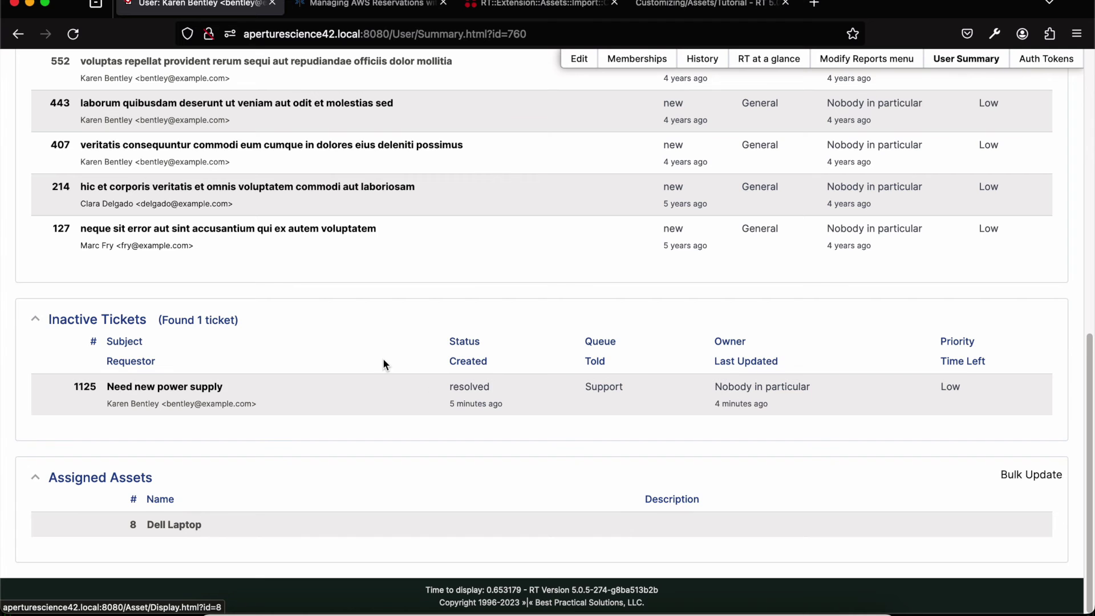
{"action": "scroll", "coordinate": [382, 358], "scroll_direction": "up", "scroll_amount": 10}
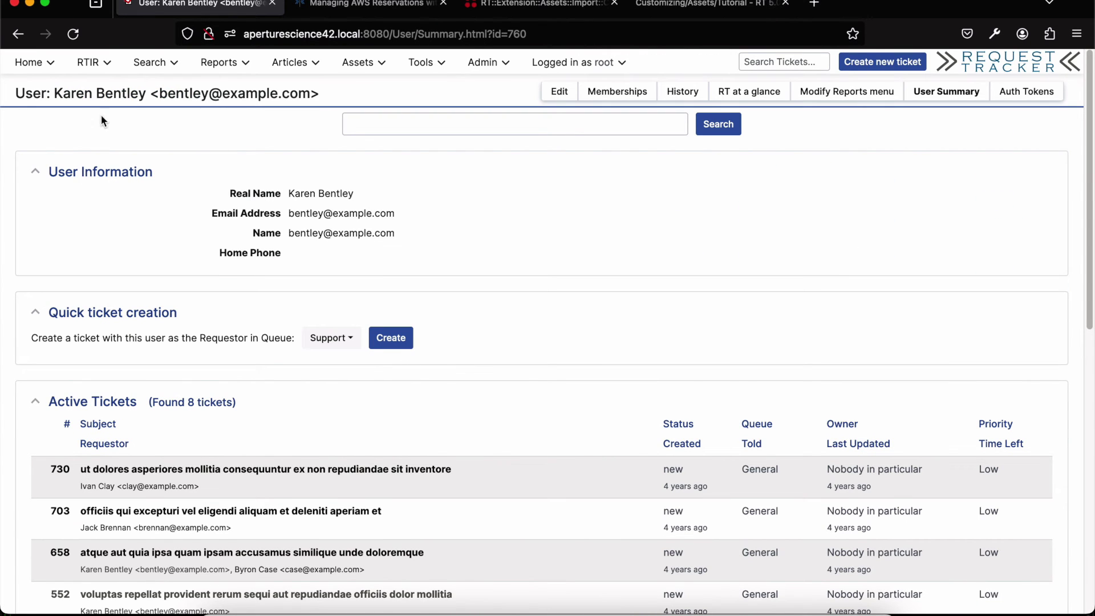
{"action": "left_click", "coordinate": [29, 63]}
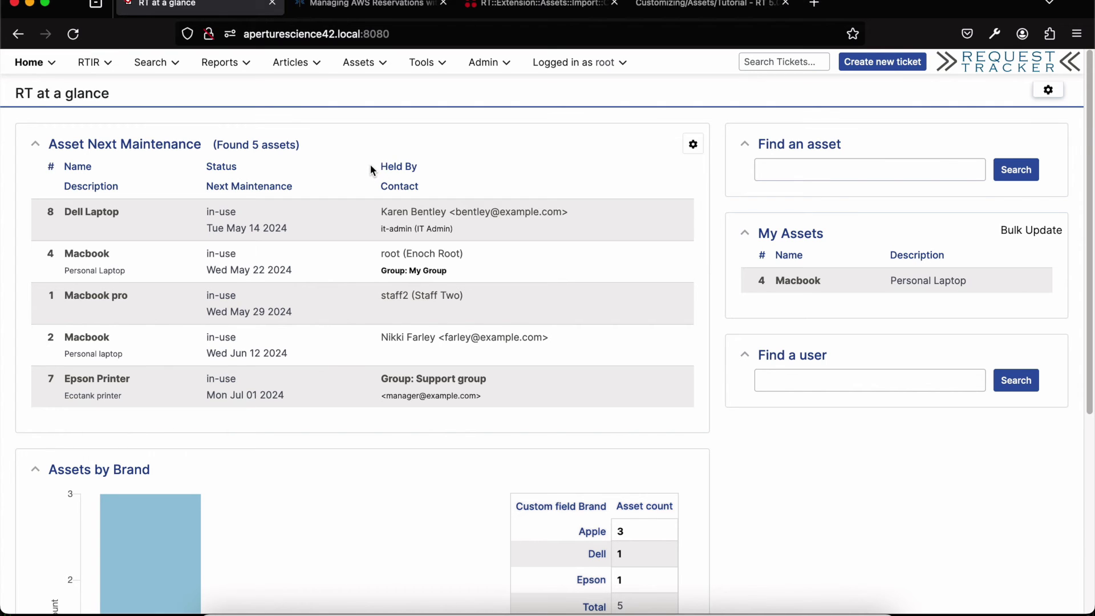
Step: Switch to Safari and log in to Request Tracker as user1 with the account password
{"action": "key", "text": "super+Tab"}
{"action": "key", "text": "super+Tab"}
{"action": "key", "text": "super+Tab"}
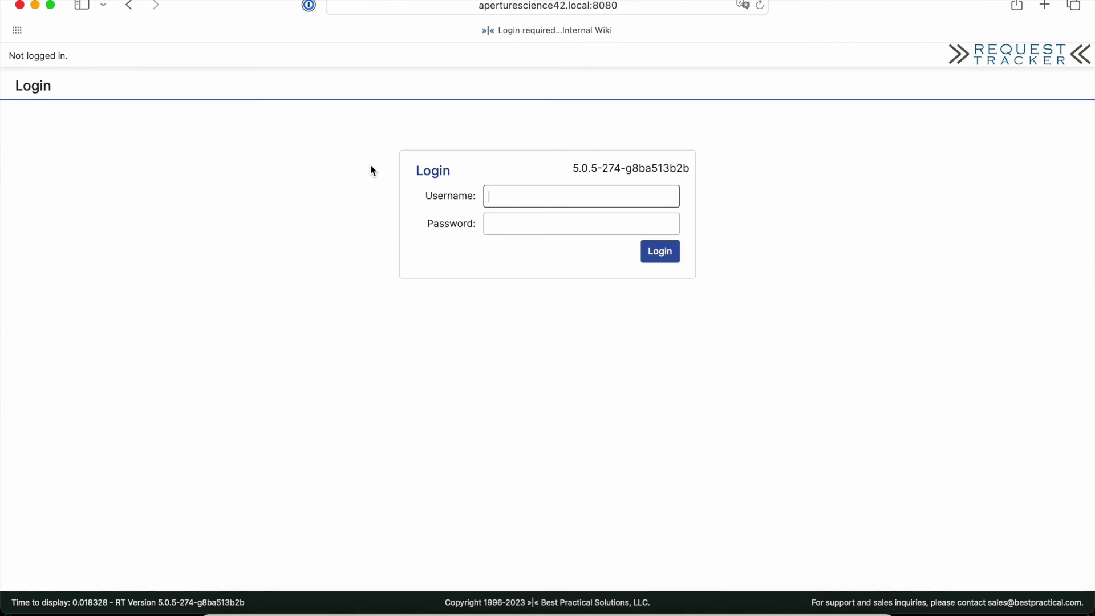
{"action": "type", "text": "user1"}
{"action": "key", "text": "Tab"}
{"action": "type", "text": "password"}
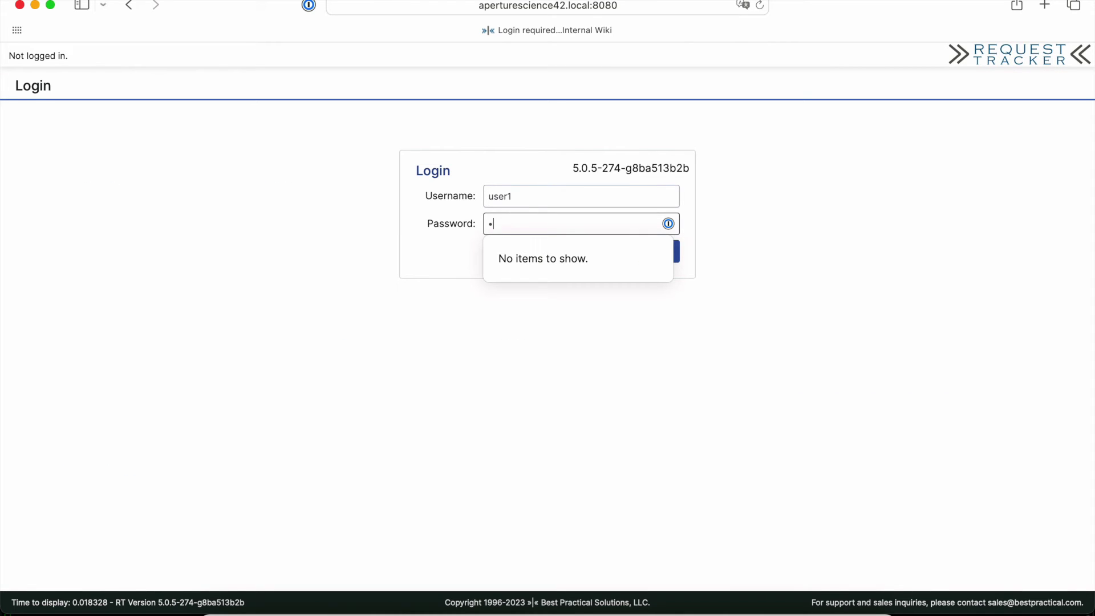
{"action": "key", "text": "Return"}
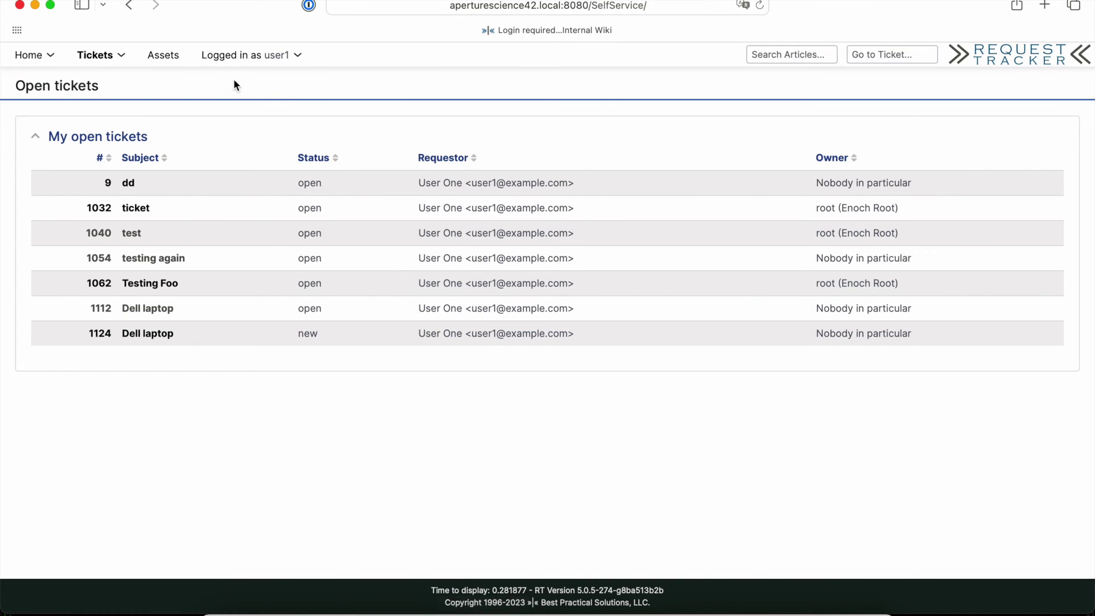
Step: Open the Dell laptop from the self-service asset list and inspect its Create Linked Ticket dialog without creating a ticket
{"action": "left_click", "coordinate": [171, 61]}
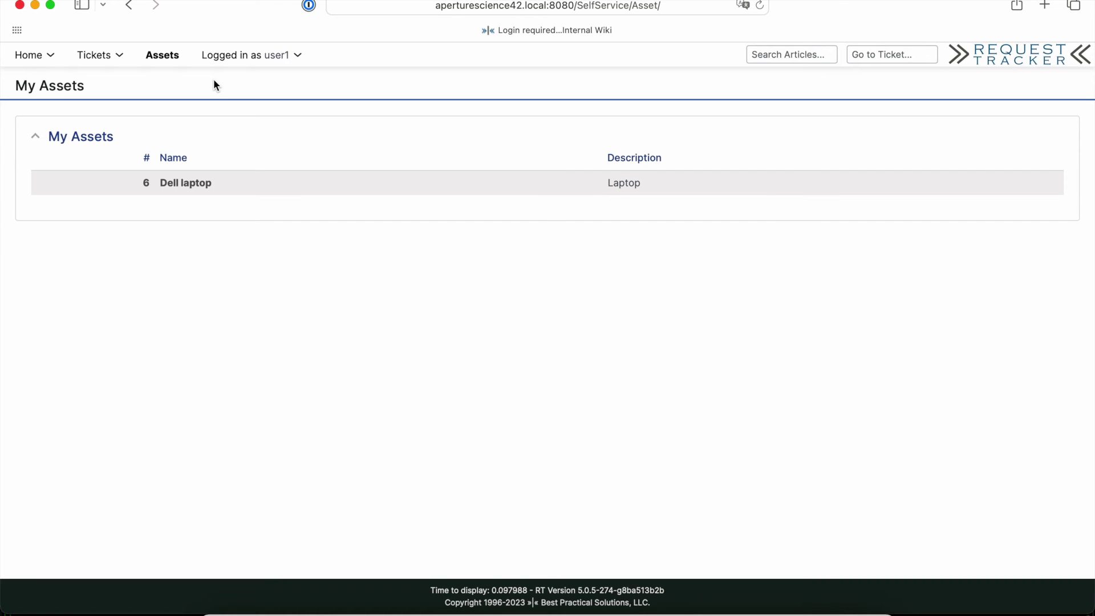
{"action": "left_click", "coordinate": [208, 182]}
{"action": "mouse_move", "coordinate": [1034, 86]}
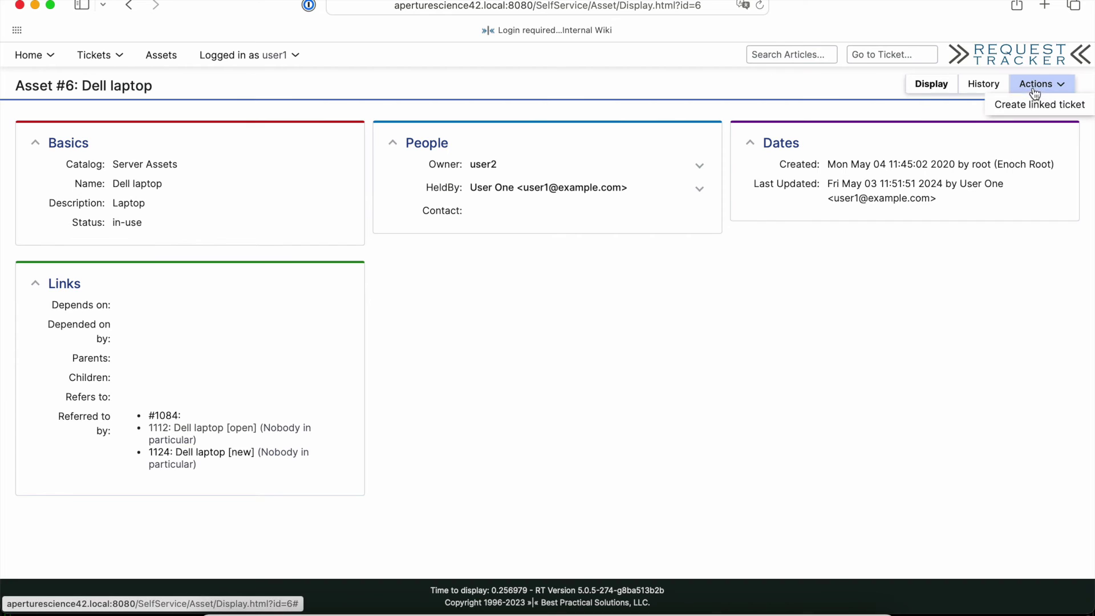
{"action": "left_click", "coordinate": [1022, 106]}
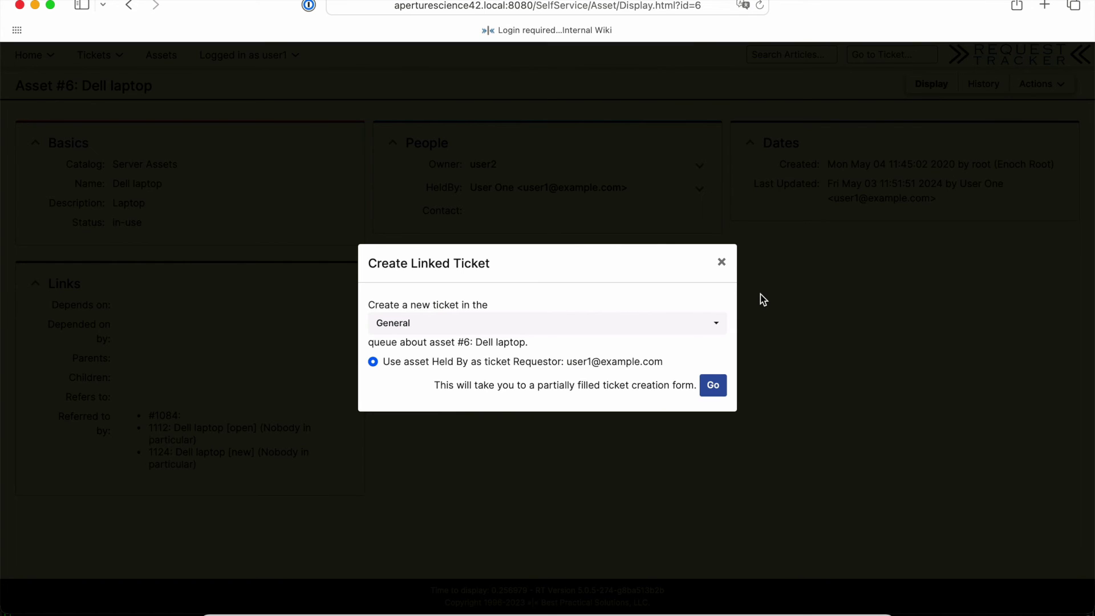
{"action": "left_click", "coordinate": [722, 264]}
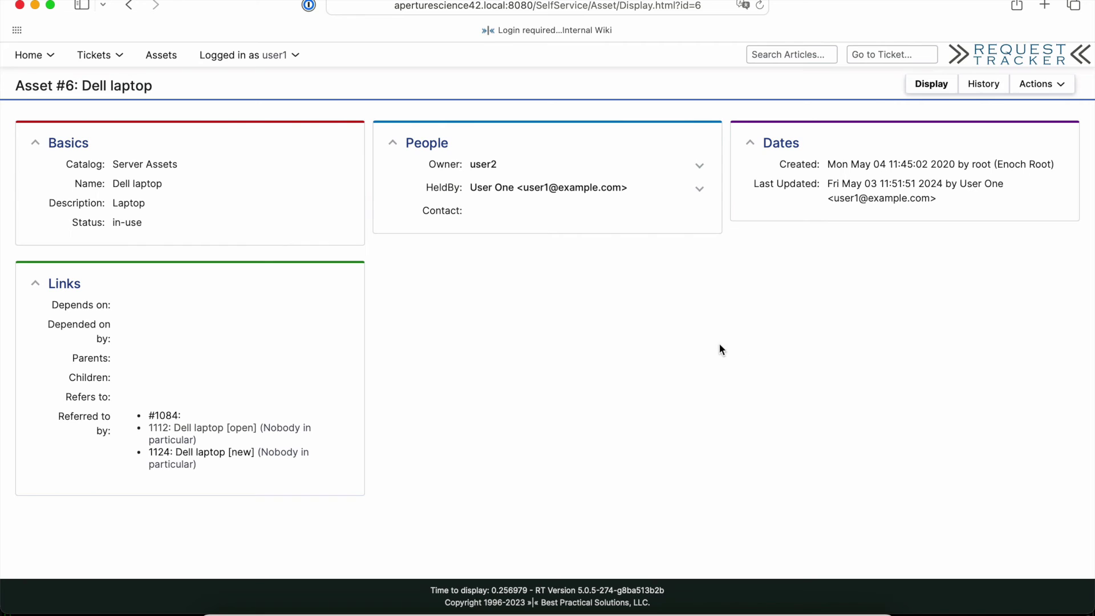
Step: Switch to Firefox Developer Edition and examine the blog article on managing AWS reservations with Request Tracker Assets, including its sample asset dashboard
{"action": "key", "text": "super+Tab"}
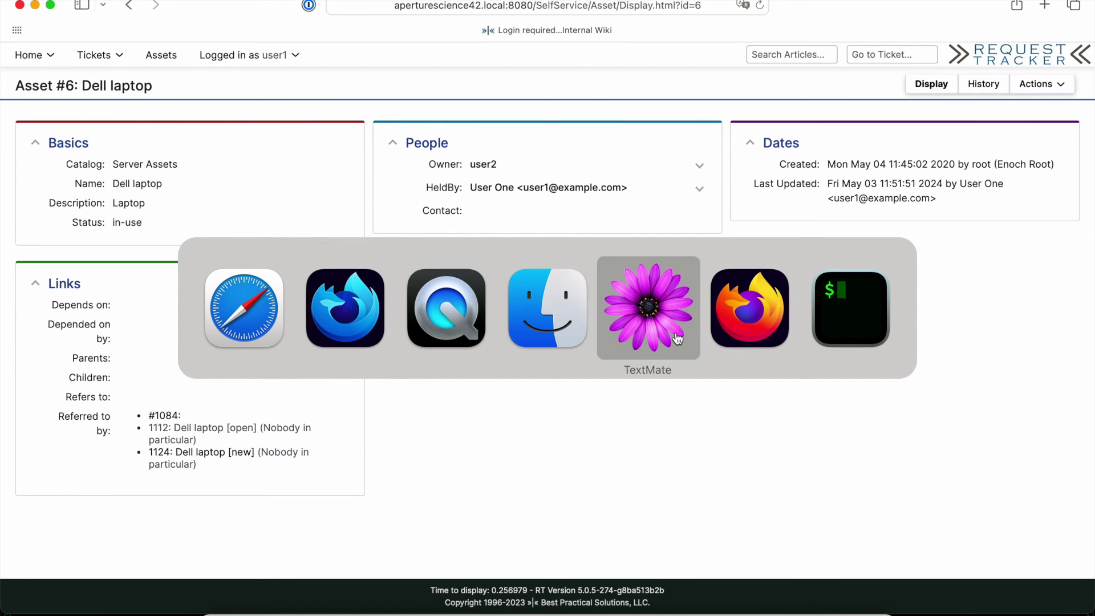
{"action": "key", "text": "super+Tab"}
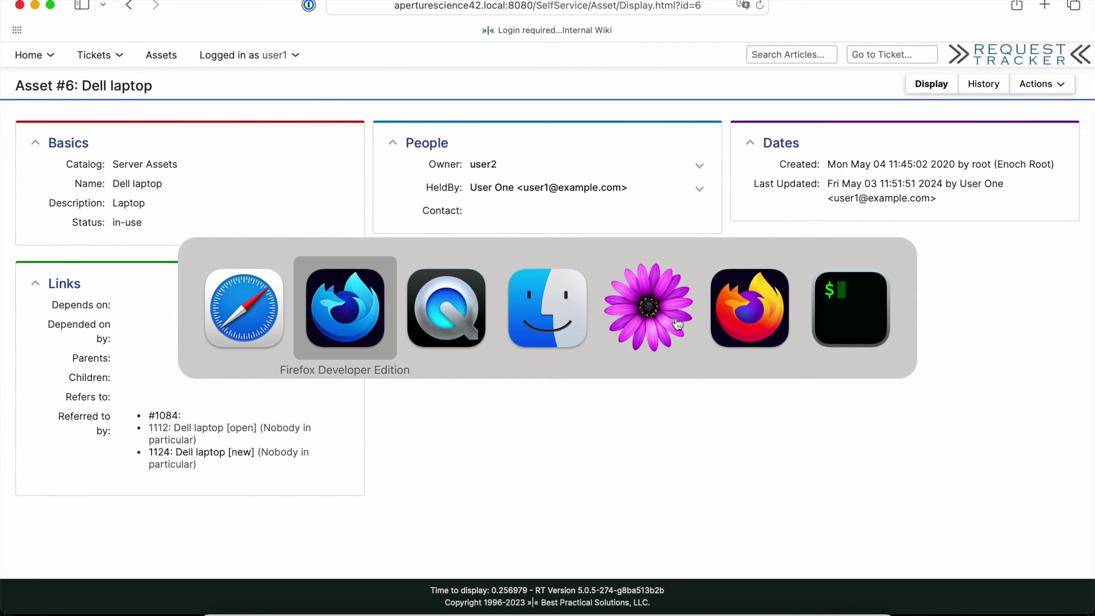
{"action": "left_click", "coordinate": [345, 307]}
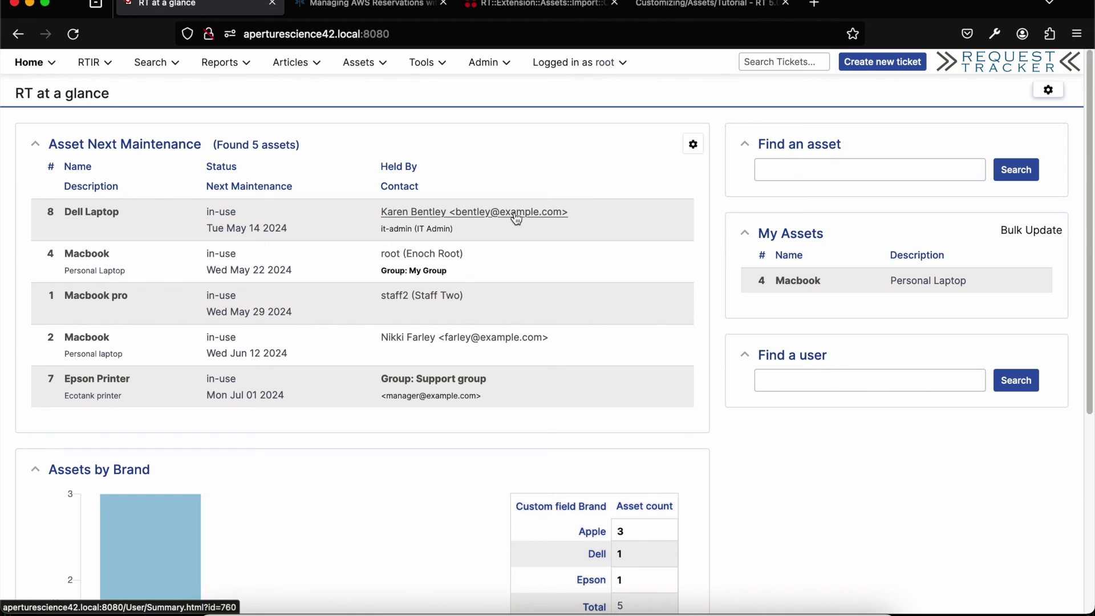
{"action": "left_click", "coordinate": [378, 4]}
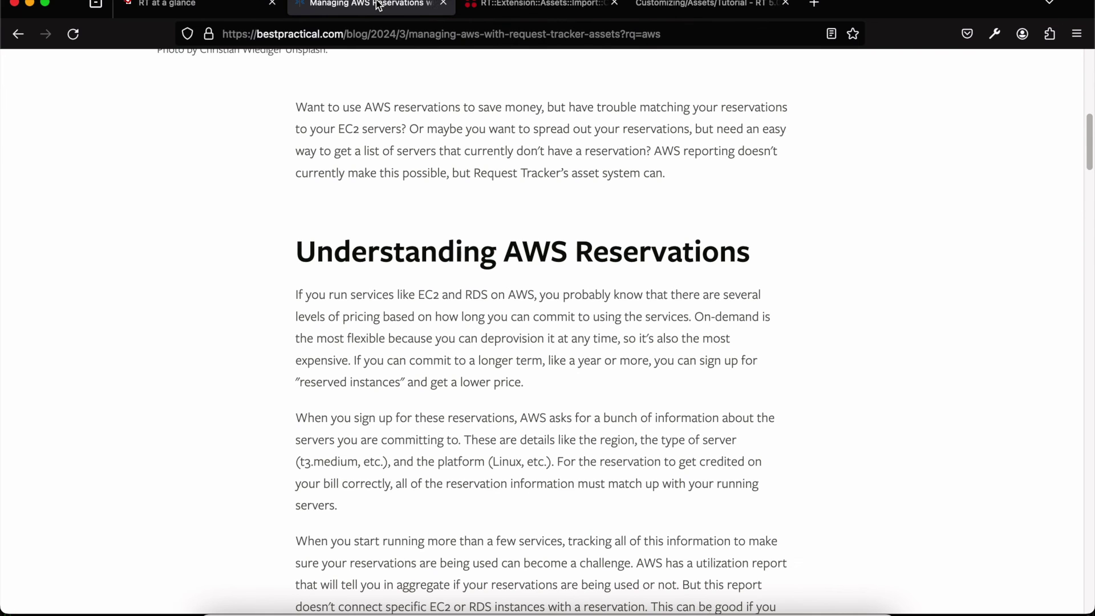
{"action": "scroll", "coordinate": [475, 207], "scroll_direction": "up", "scroll_amount": 10}
{"action": "scroll", "coordinate": [478, 222], "scroll_direction": "up", "scroll_amount": 2}
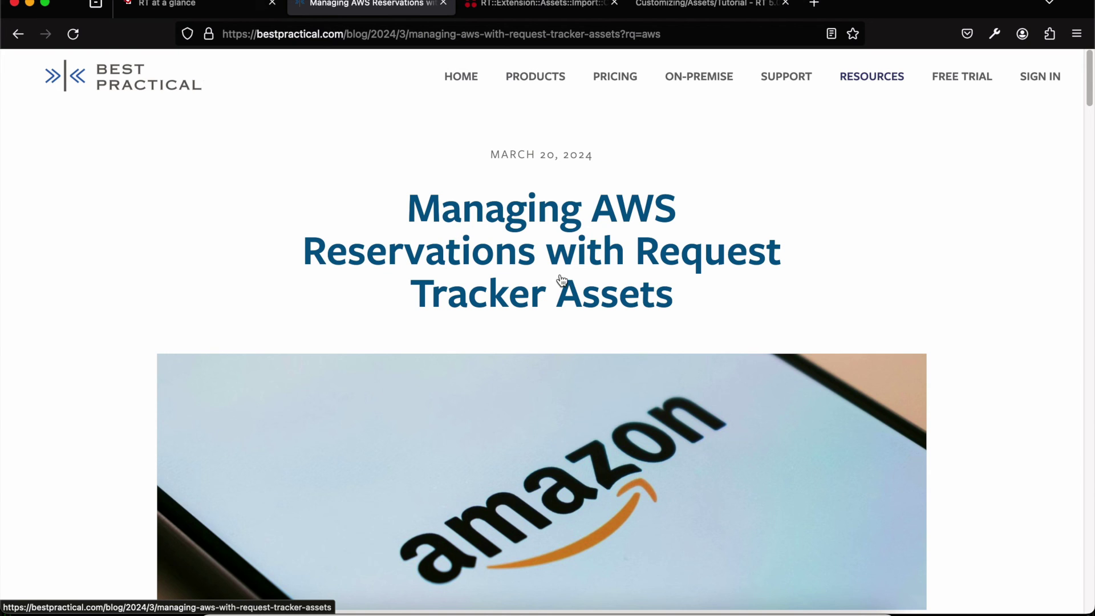
{"action": "scroll", "coordinate": [560, 280], "scroll_direction": "down", "scroll_amount": 15}
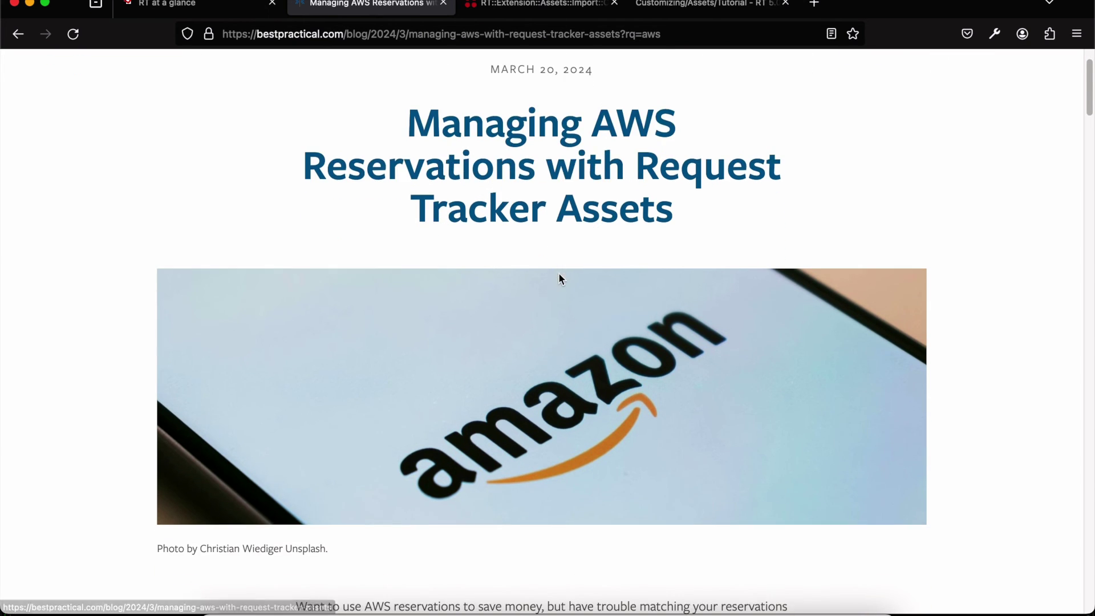
{"action": "scroll", "coordinate": [559, 272], "scroll_direction": "down", "scroll_amount": 12}
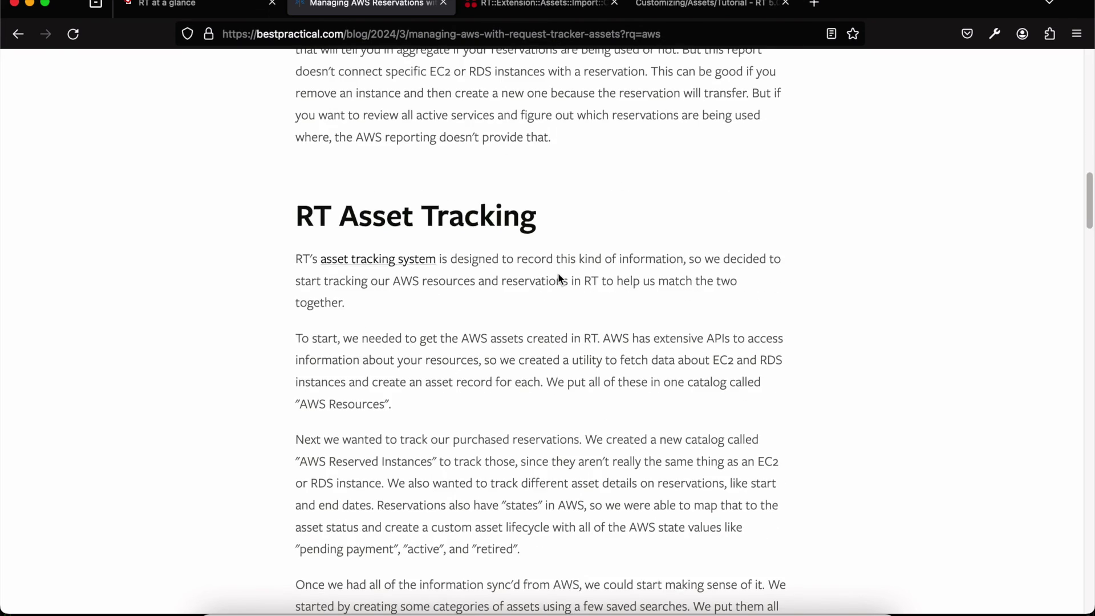
{"action": "scroll", "coordinate": [558, 278], "scroll_direction": "down", "scroll_amount": 3}
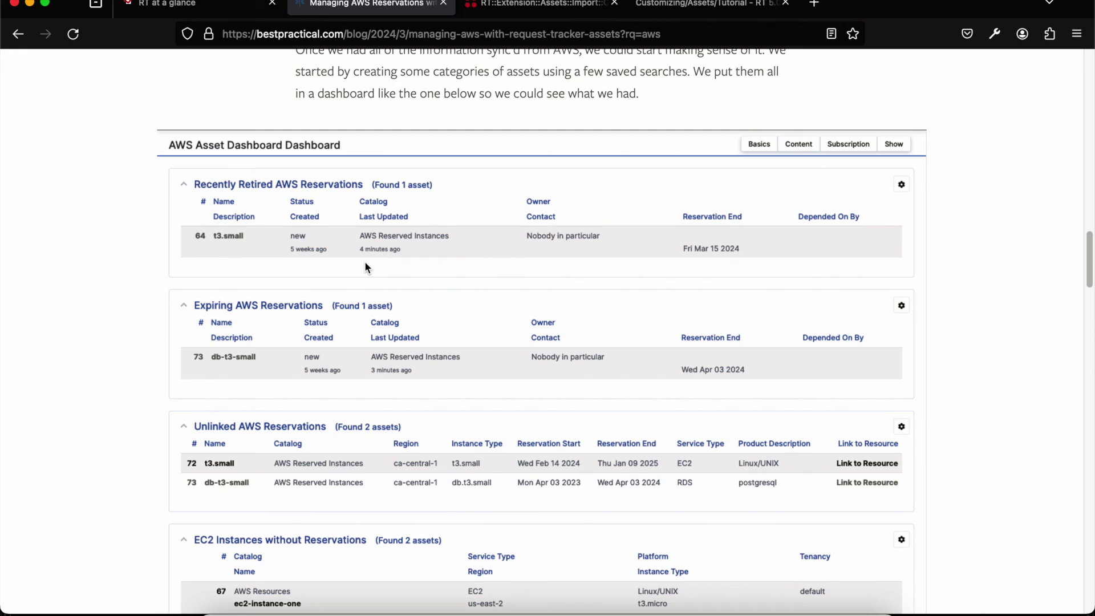
{"action": "scroll", "coordinate": [399, 248], "scroll_direction": "up", "scroll_amount": 3}
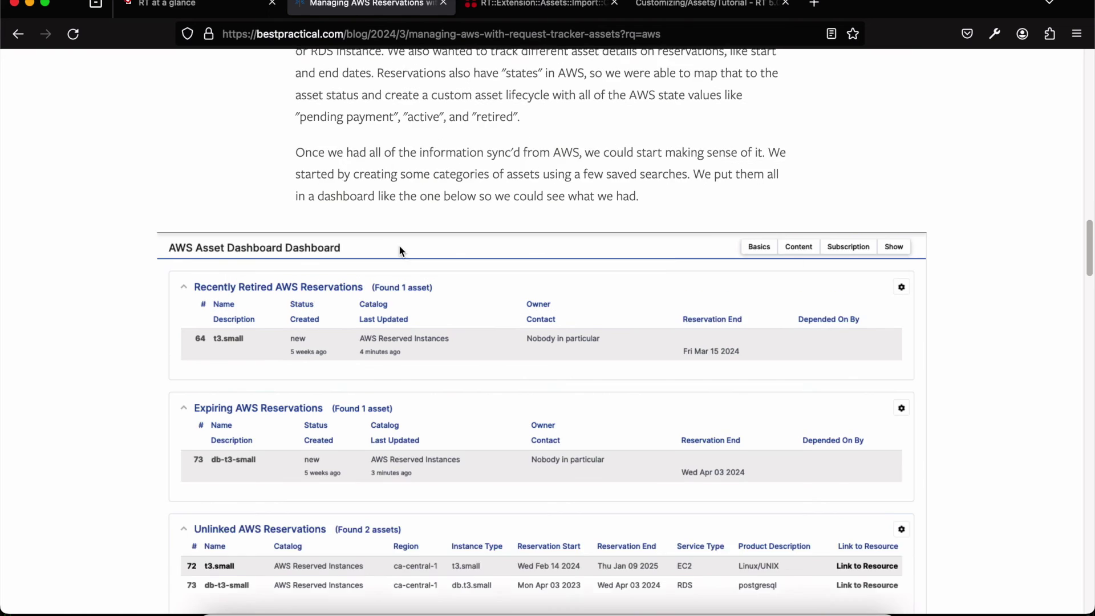
{"action": "scroll", "coordinate": [400, 251], "scroll_direction": "up", "scroll_amount": 20}
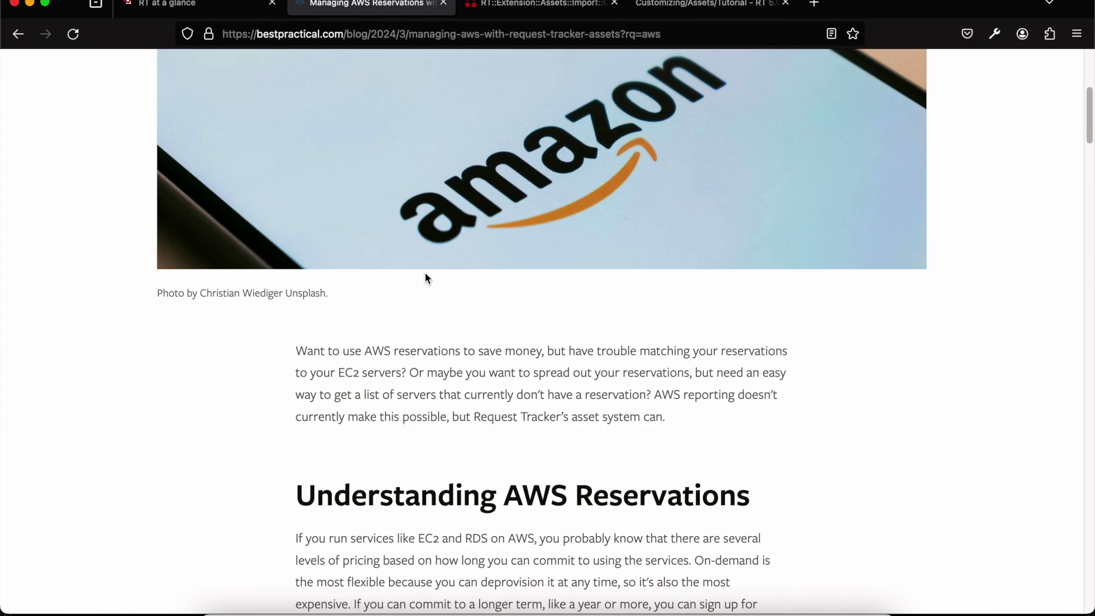
{"action": "scroll", "coordinate": [425, 278], "scroll_direction": "up", "scroll_amount": 12}
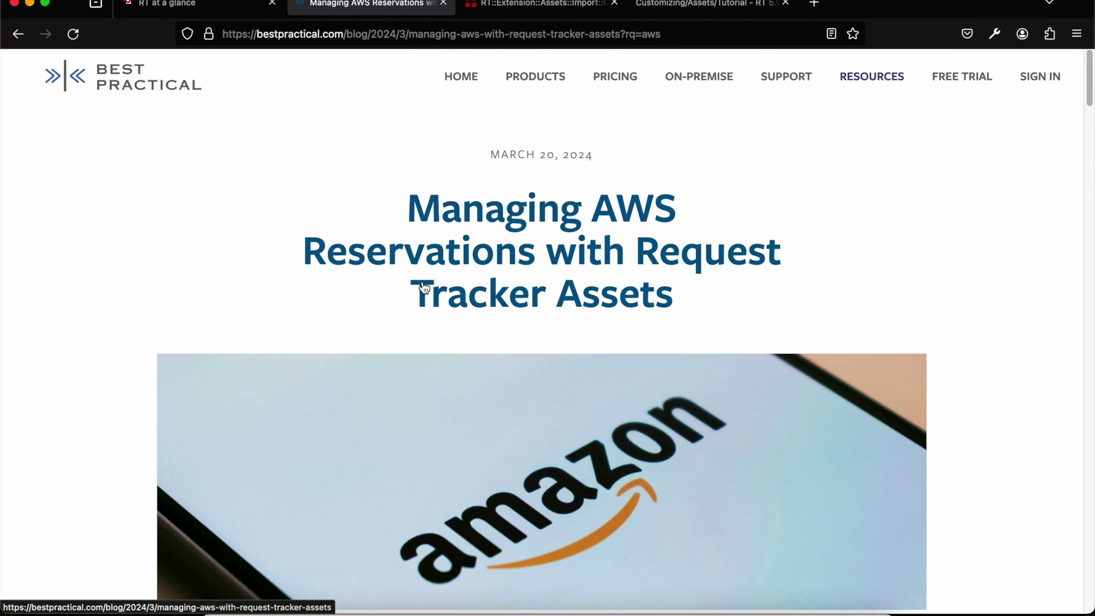
Step: View the RT::Extension::Assets::Import::CSV page on MetaCPAN and the introduction of the RT 5.0.5 assets tutorial
{"action": "left_click", "coordinate": [525, 3]}
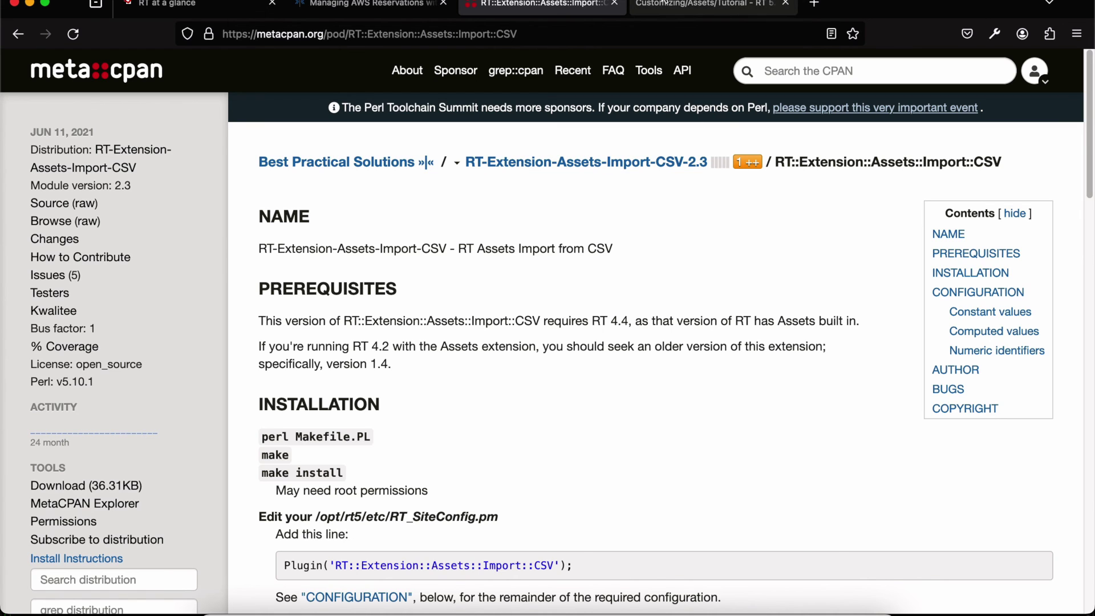
{"action": "left_click", "coordinate": [702, 5]}
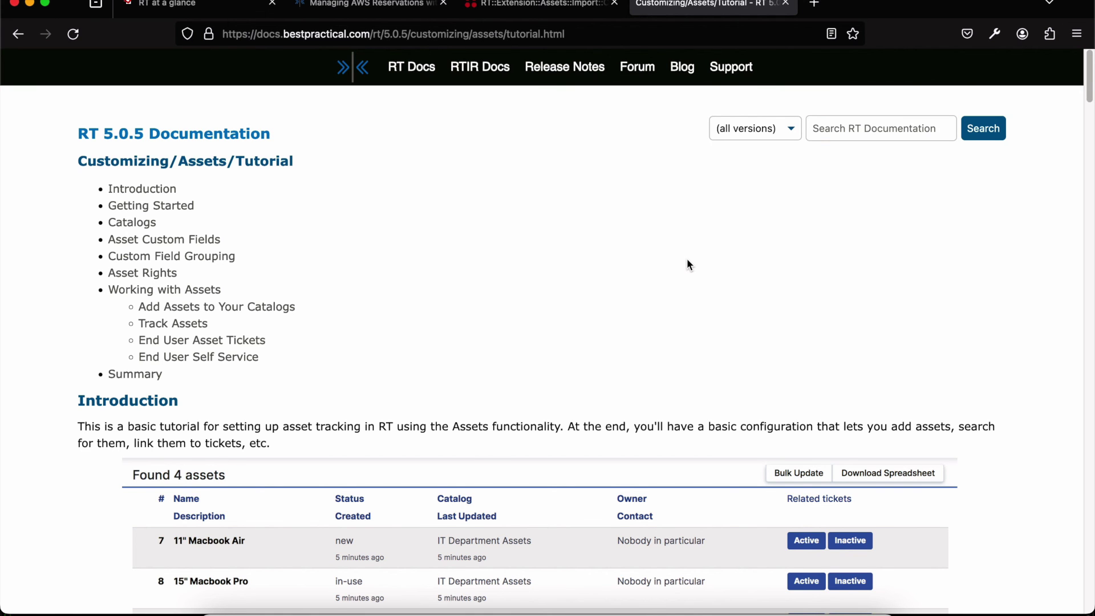
{"action": "scroll", "coordinate": [687, 264], "scroll_direction": "down", "scroll_amount": 5}
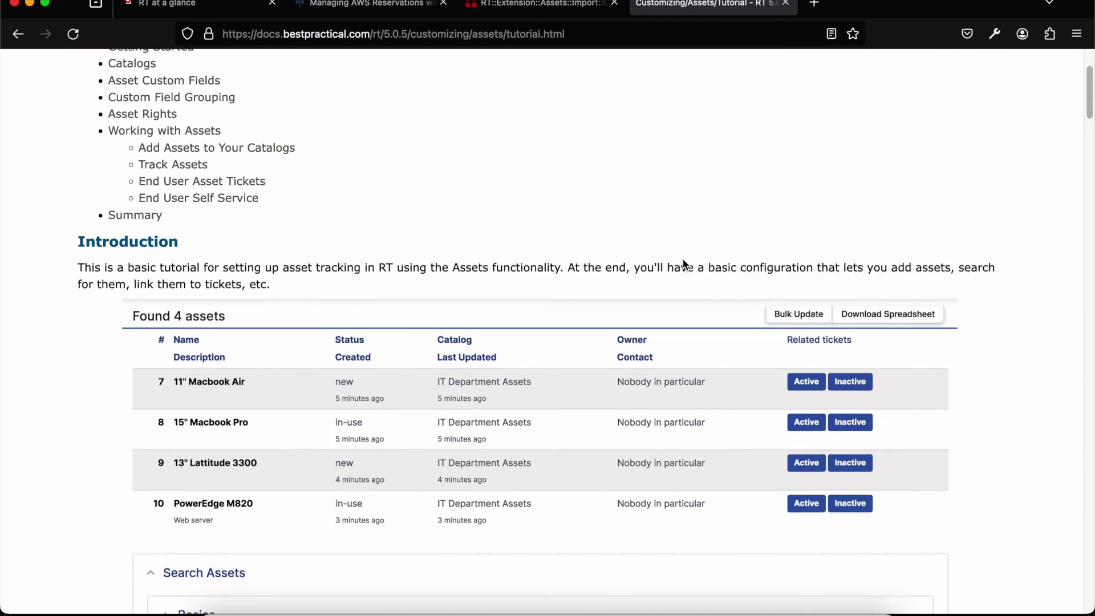
{"action": "scroll", "coordinate": [679, 256], "scroll_direction": "up", "scroll_amount": 7}
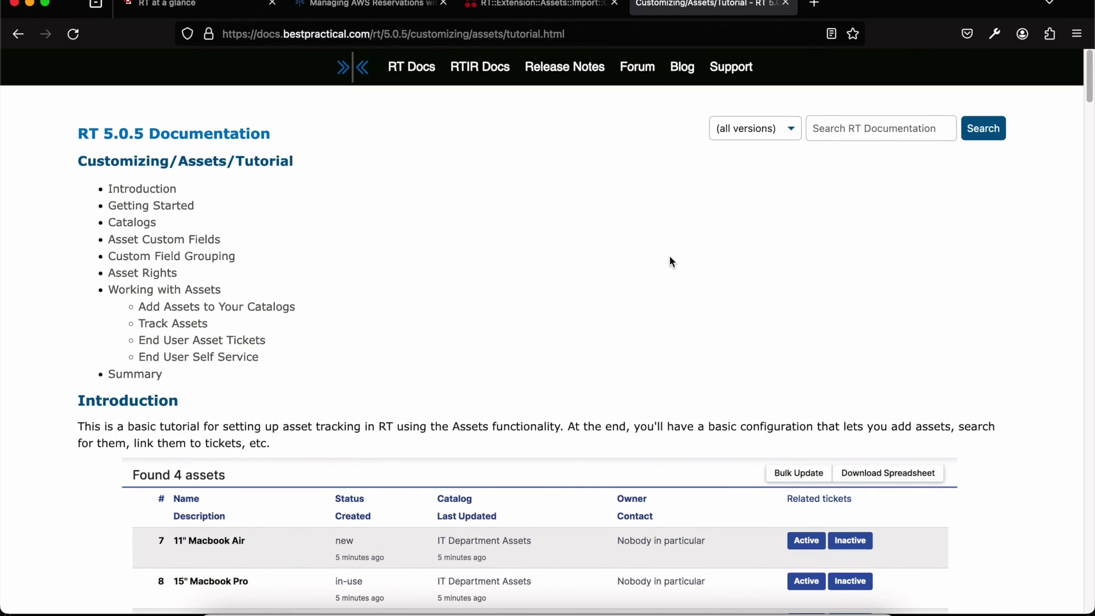